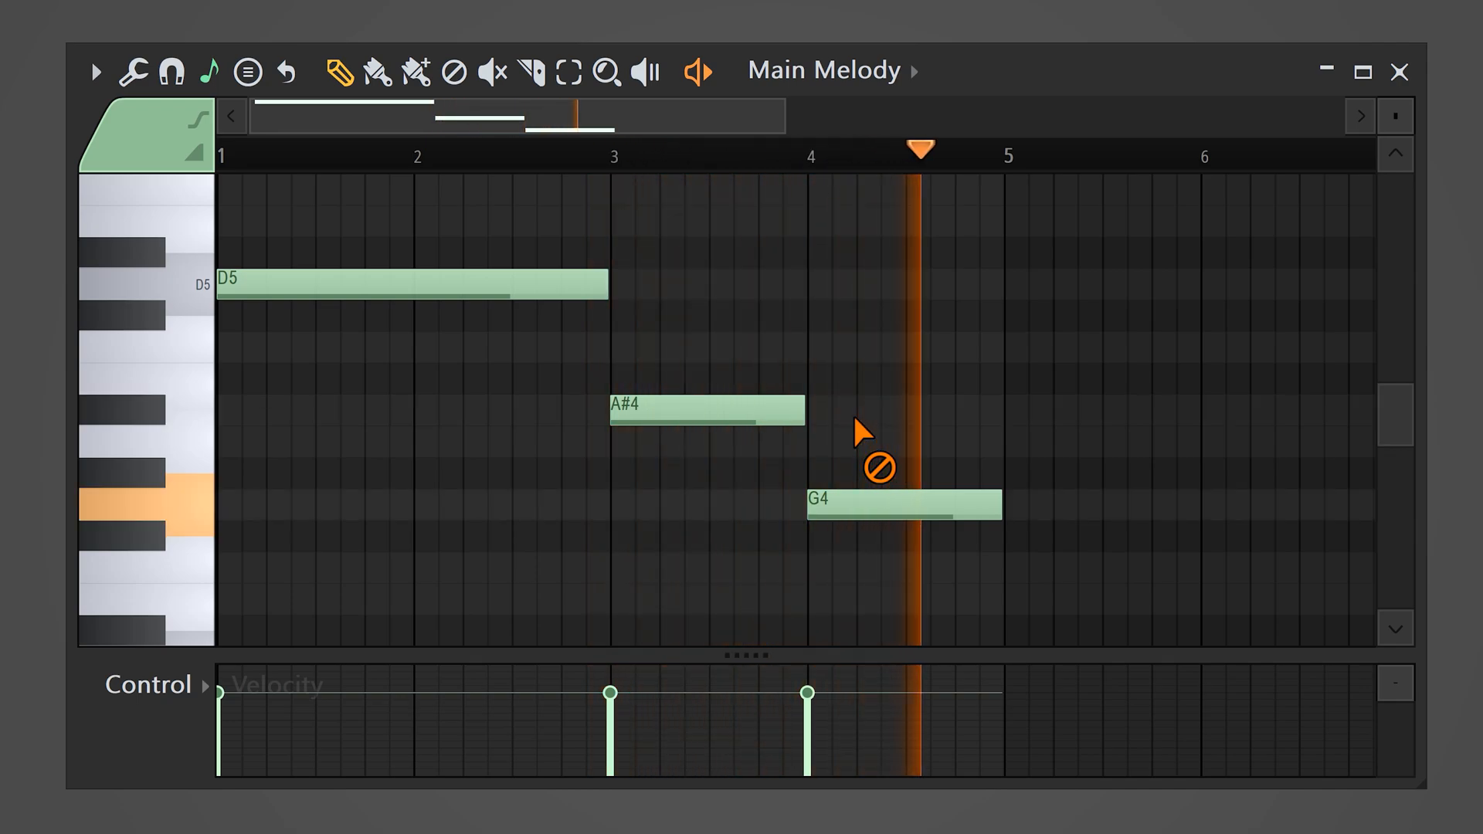
# Step: Stop playback, draw a half-bar D6, F6 and A6 chord at bar 1, and return the playhead to the start
pyautogui.press('space')
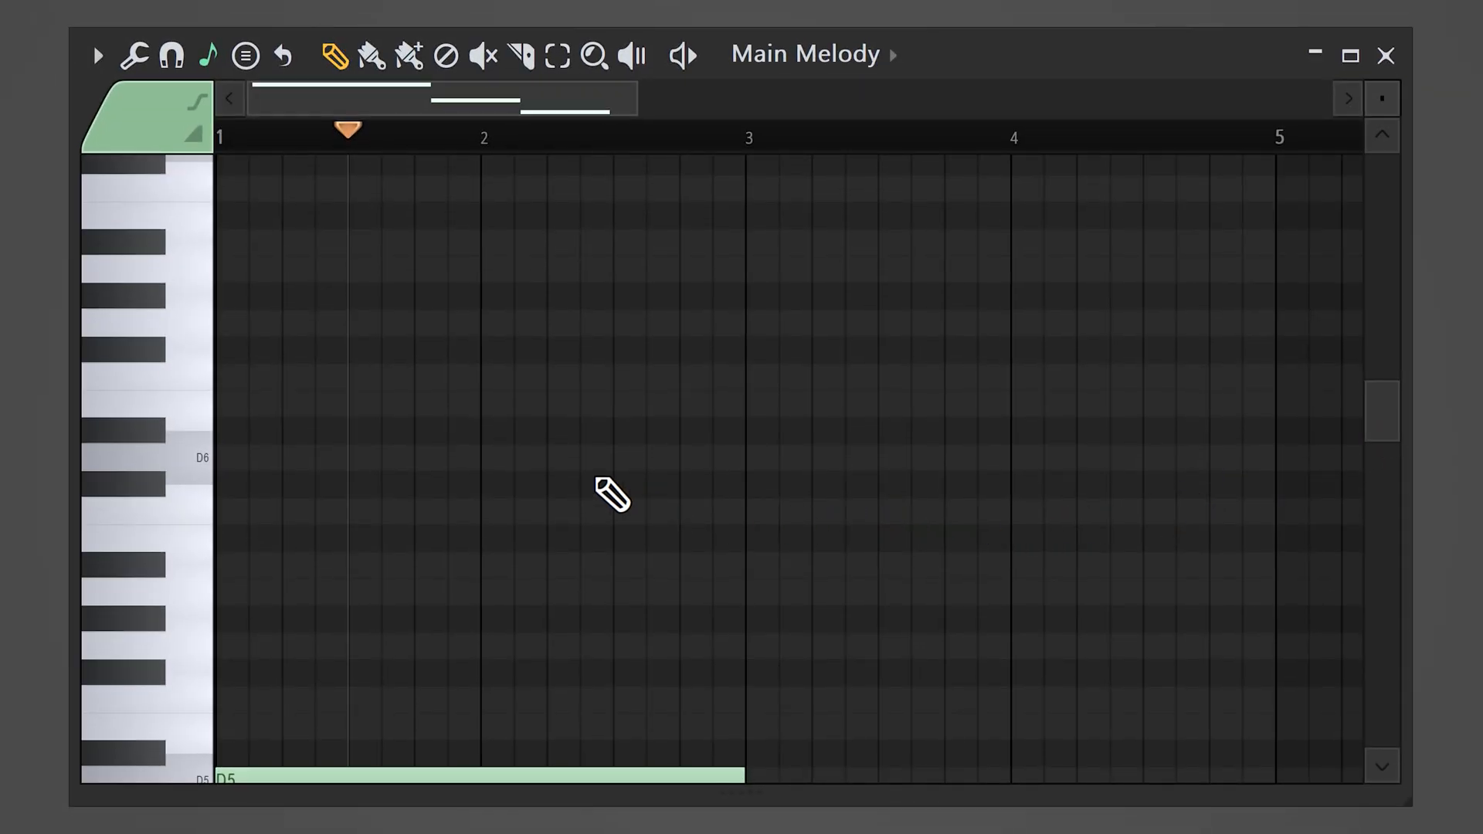
pyautogui.click(224, 459)
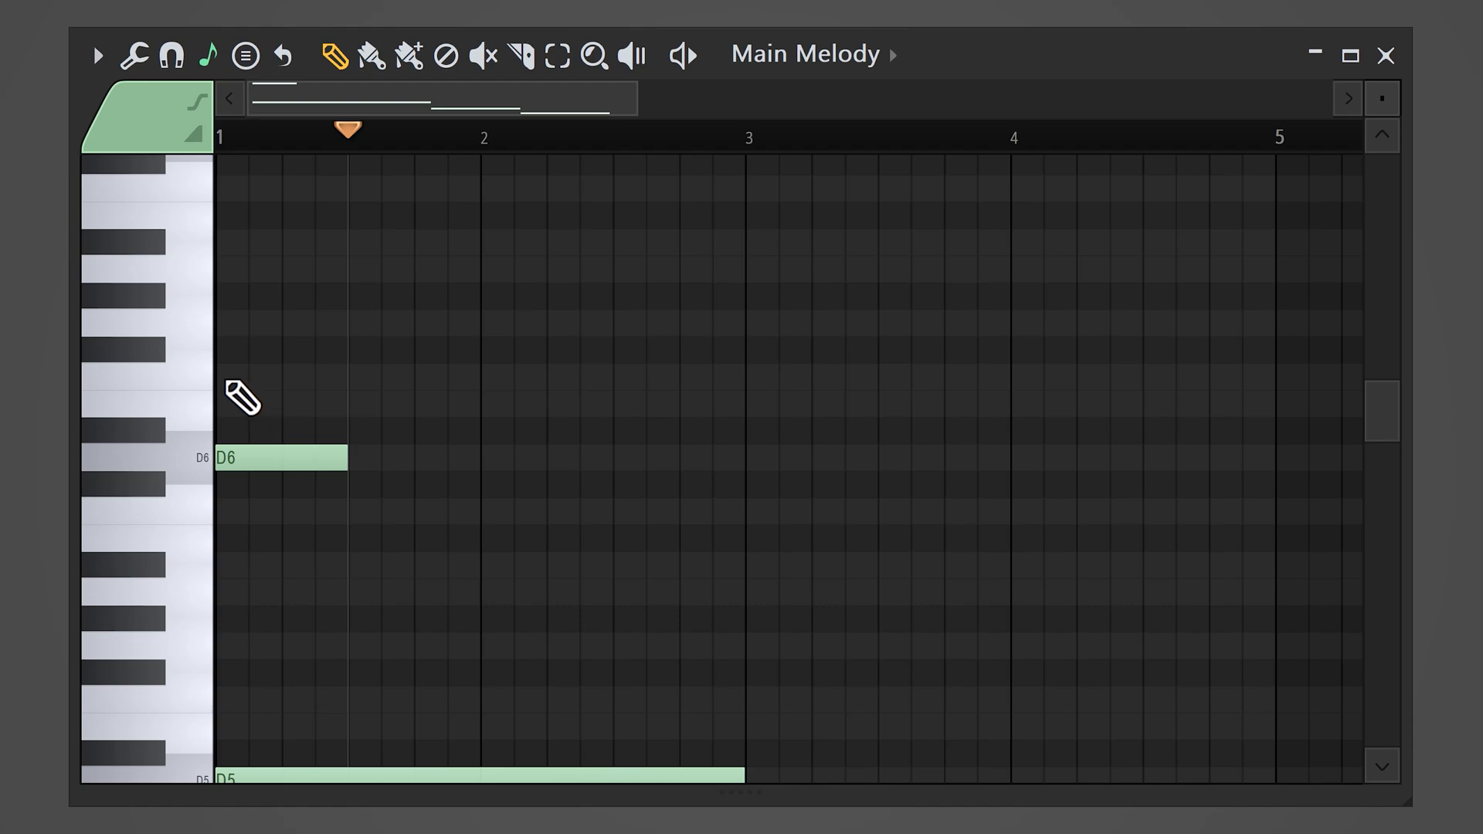
pyautogui.click(224, 379)
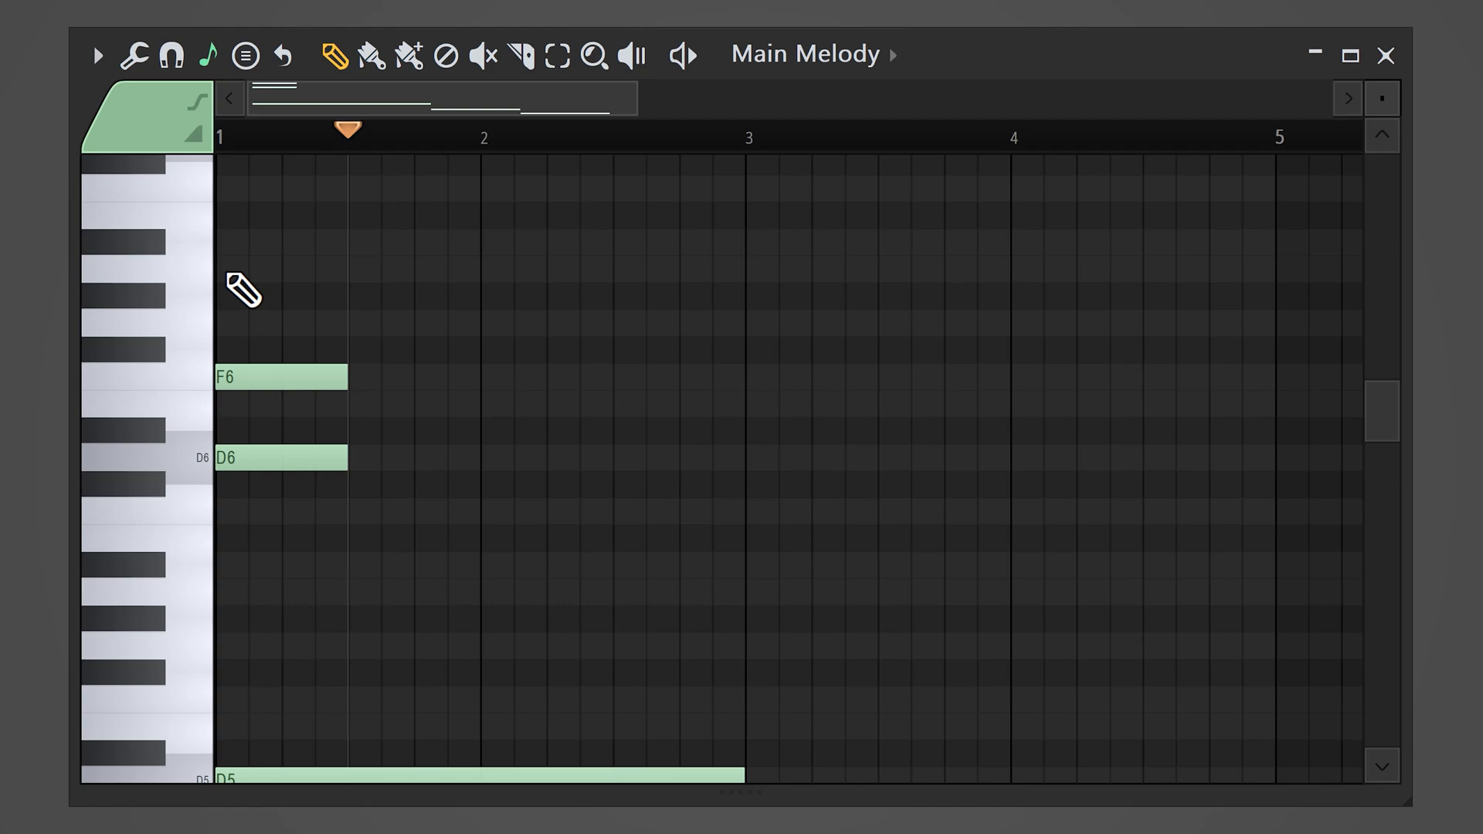
pyautogui.moveTo(357, 139); pyautogui.dragTo(232, 138)
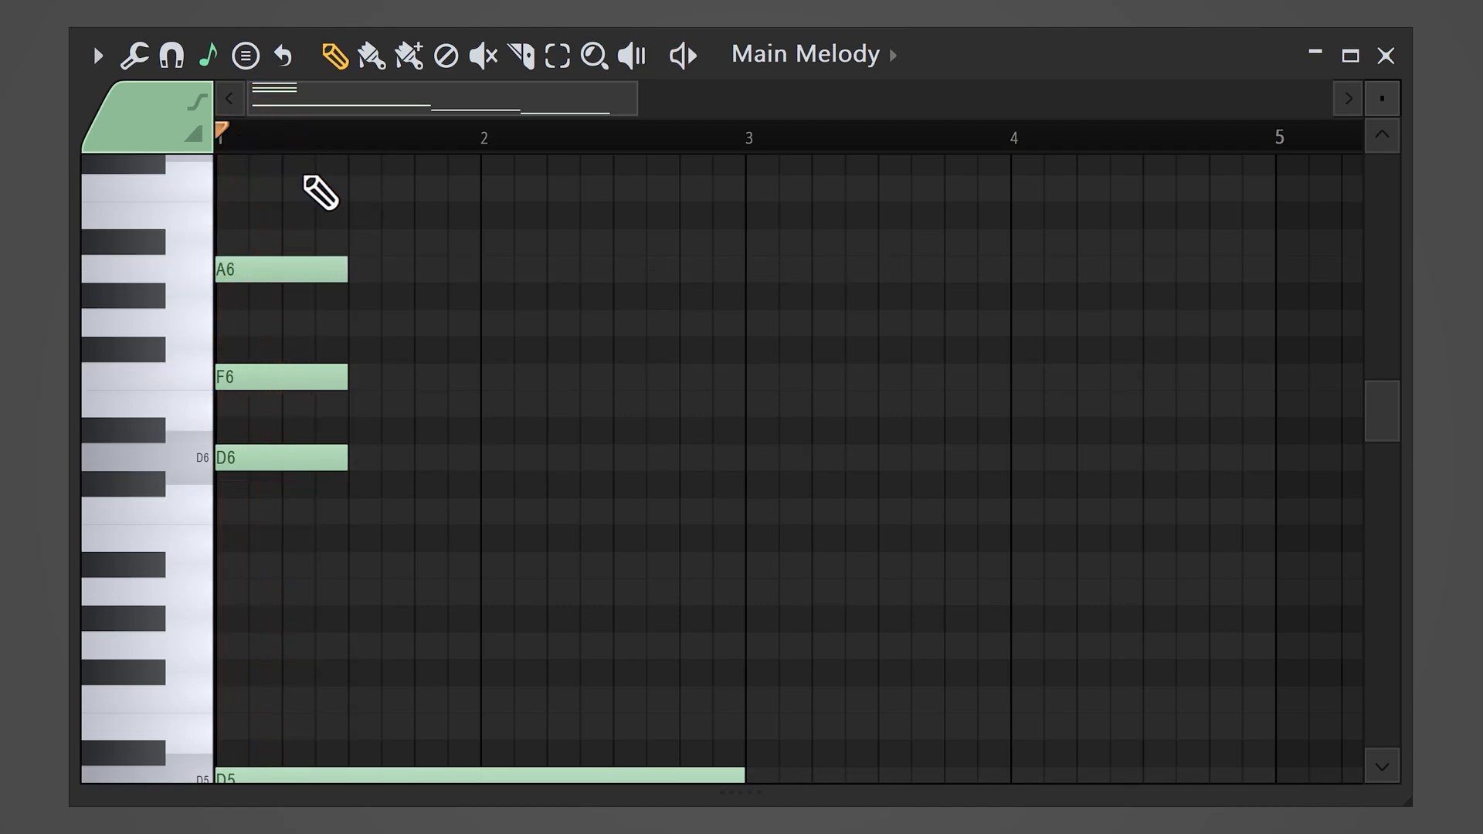
# Step: Duplicate the half-bar D6–F6–A6 chord end to end through bar 4 and play it back
pyautogui.moveTo(360, 205); pyautogui.dragTo(263, 481)
pyautogui.hotkey('ctrl', 'b')
pyautogui.hotkey('ctrl', 'b')
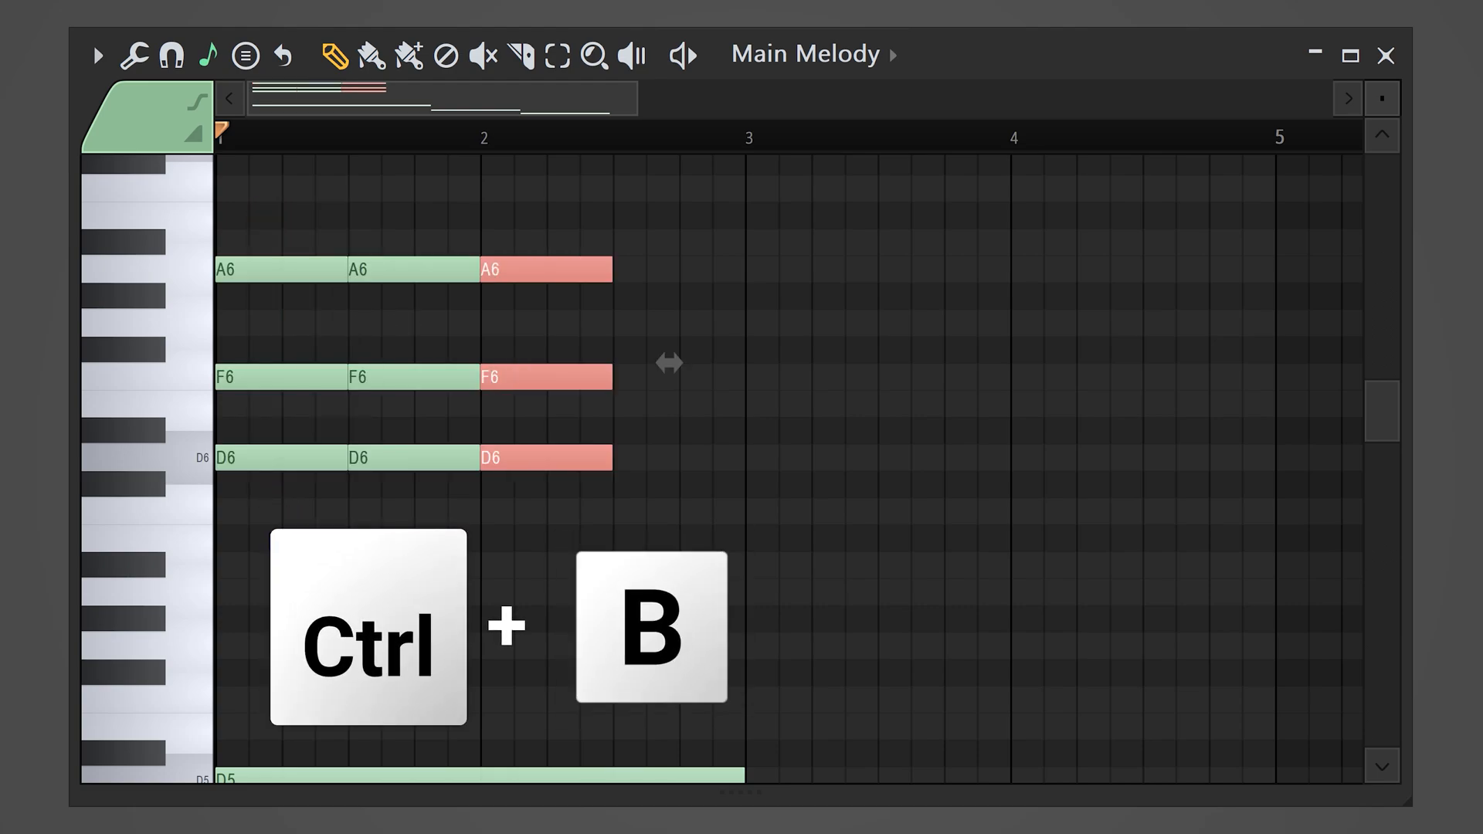
pyautogui.hotkey('ctrl', 'b')
pyautogui.hotkey('ctrl', 'b')
pyautogui.hotkey('ctrl', 'b')
pyautogui.hotkey('ctrl', 'b')
pyautogui.hotkey('ctrl', 'b')
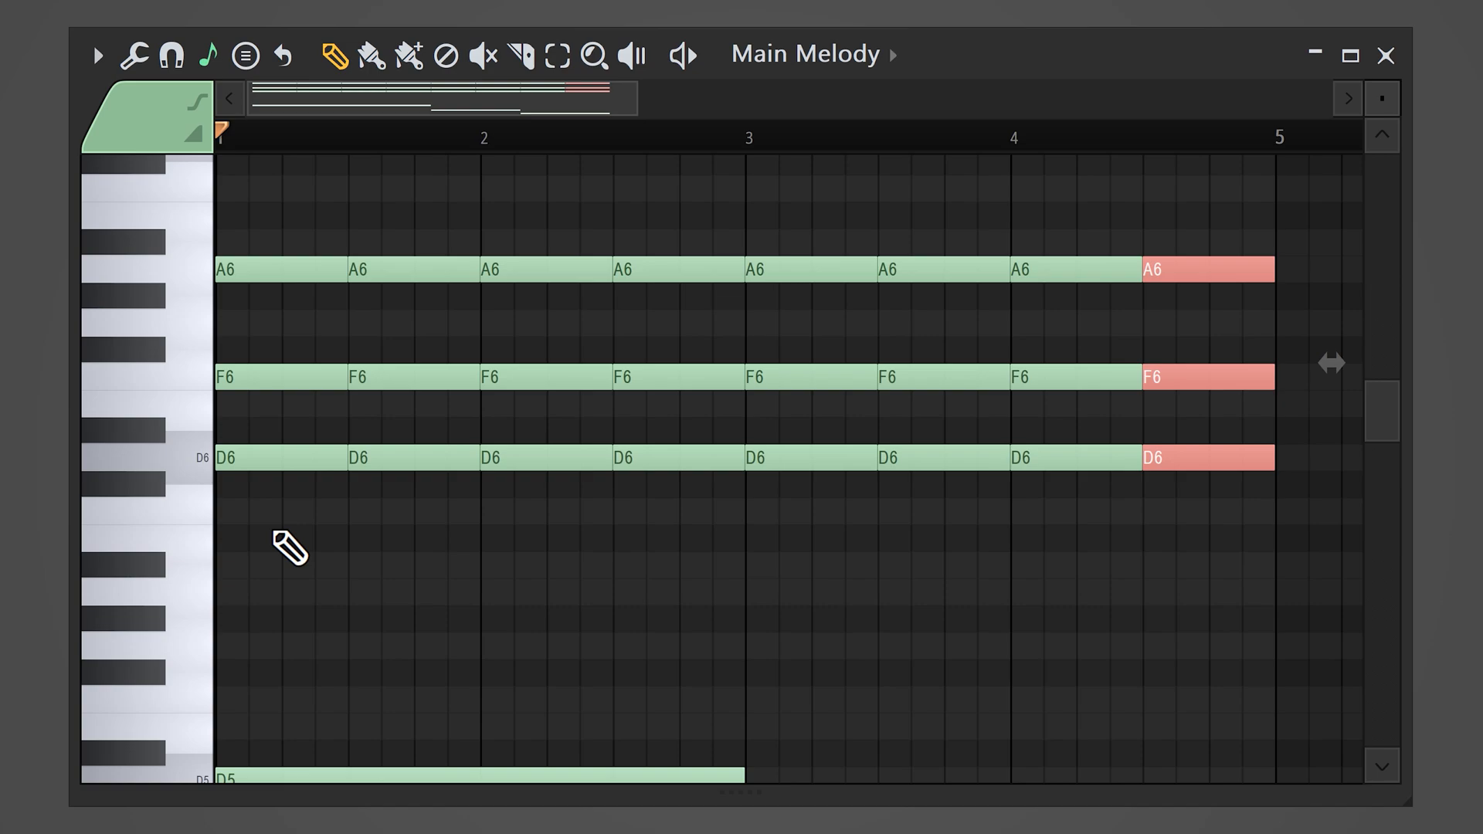
pyautogui.press('space')
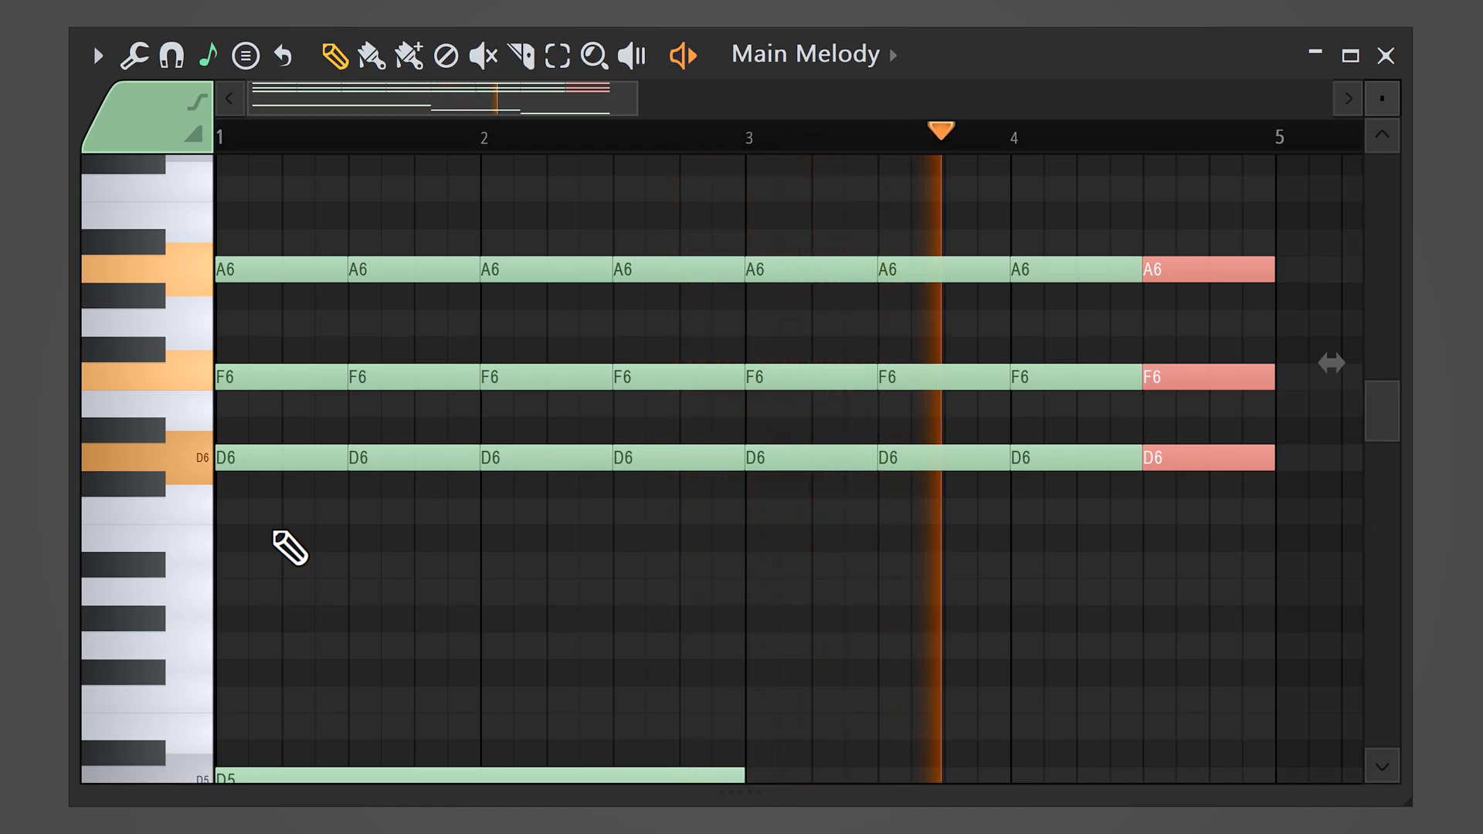
pyautogui.press('space')
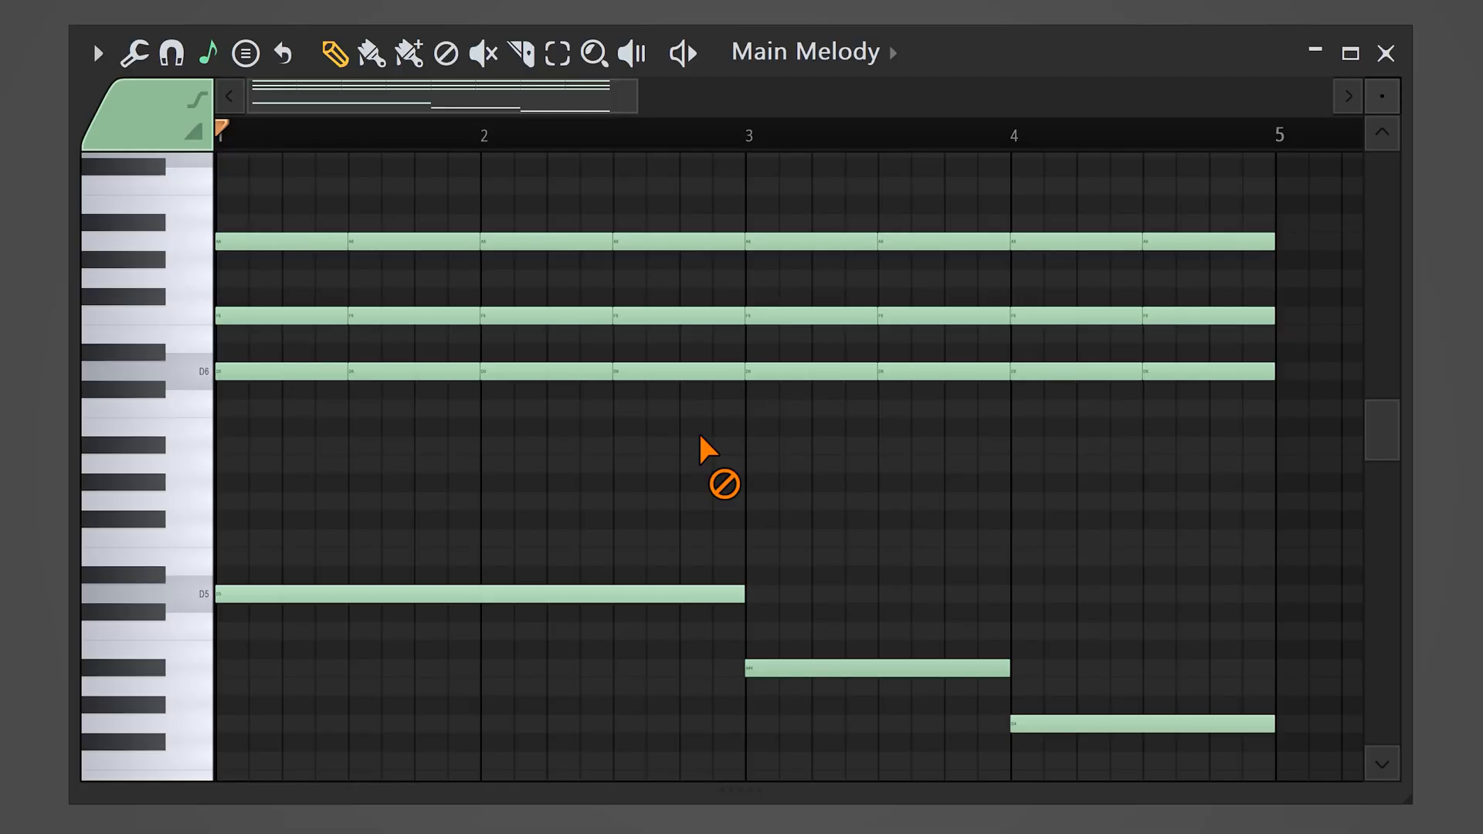
# Step: Raise the upper A6 notes in bars 3 and 4 by one semitone to A#6 and play the result
pyautogui.moveTo(780, 282); pyautogui.dragTo(1236, 216)
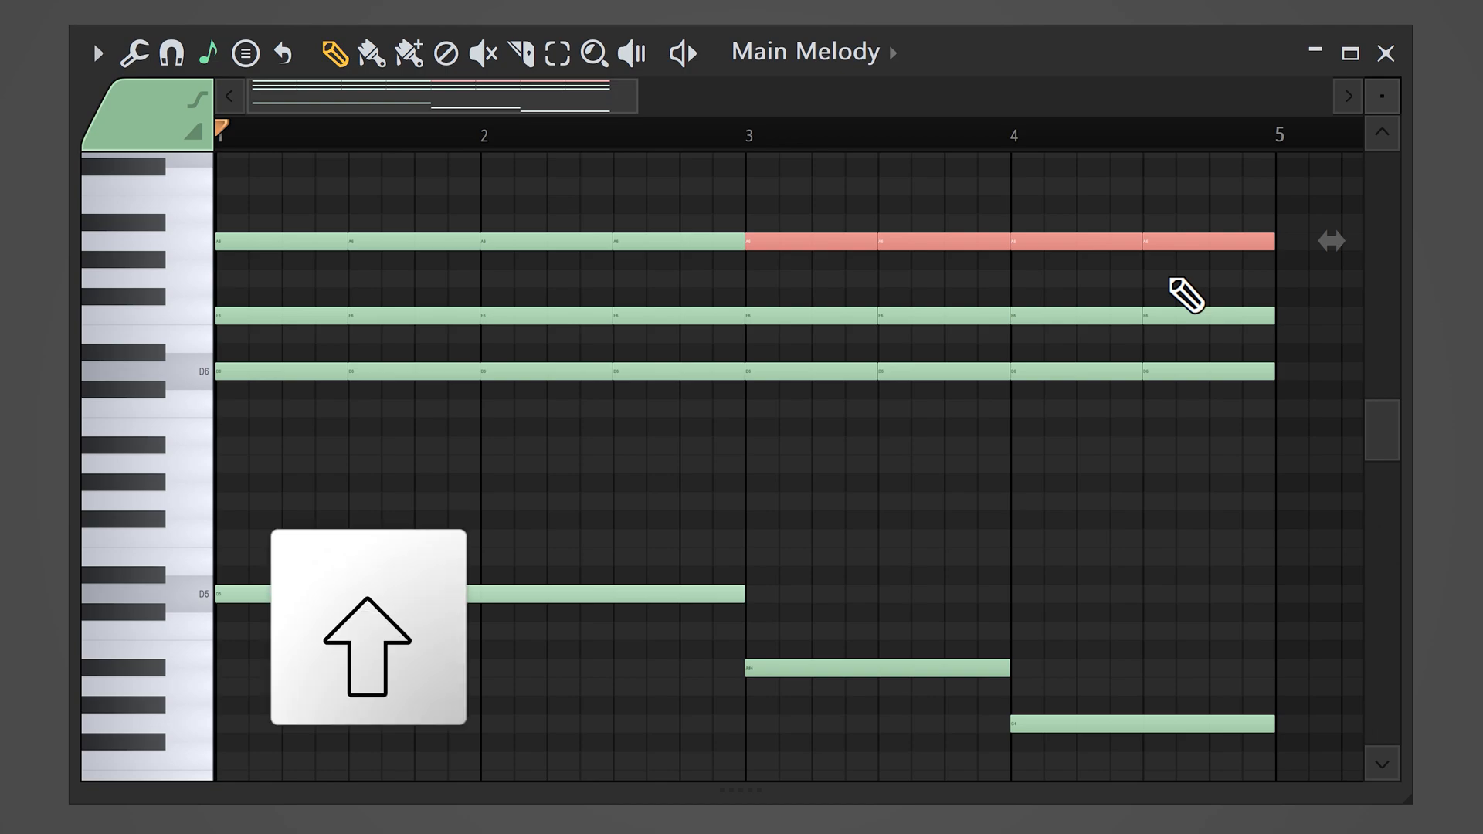
pyautogui.hotkey('shift', 'Up')
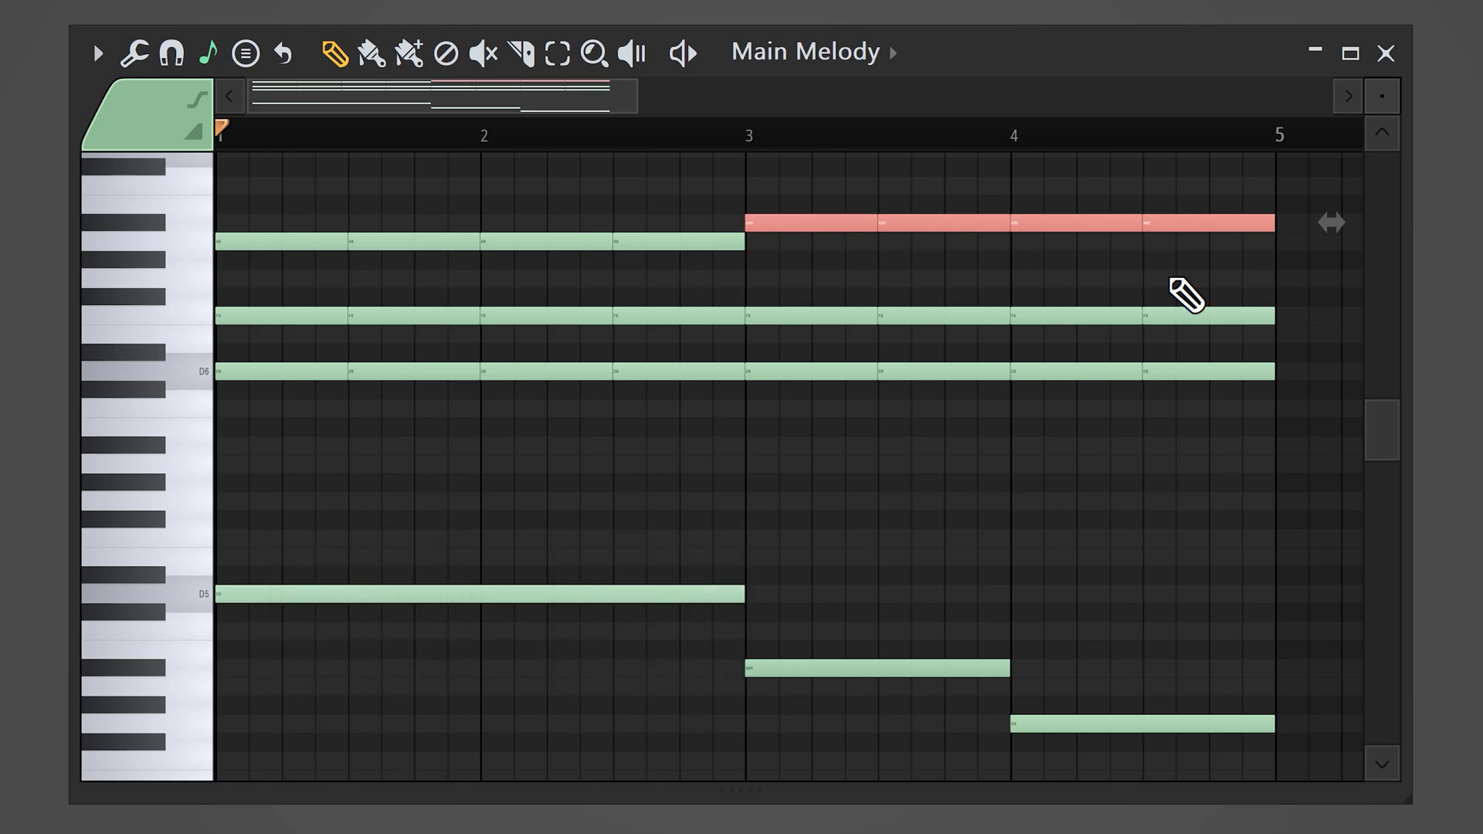
pyautogui.press('space')
# Step: Replace the sustained F6 notes with a short ascending E6–F6 pair and repeat it every half bar through bar 4
pyautogui.moveTo(1313, 324); pyautogui.dragTo(322, 317)
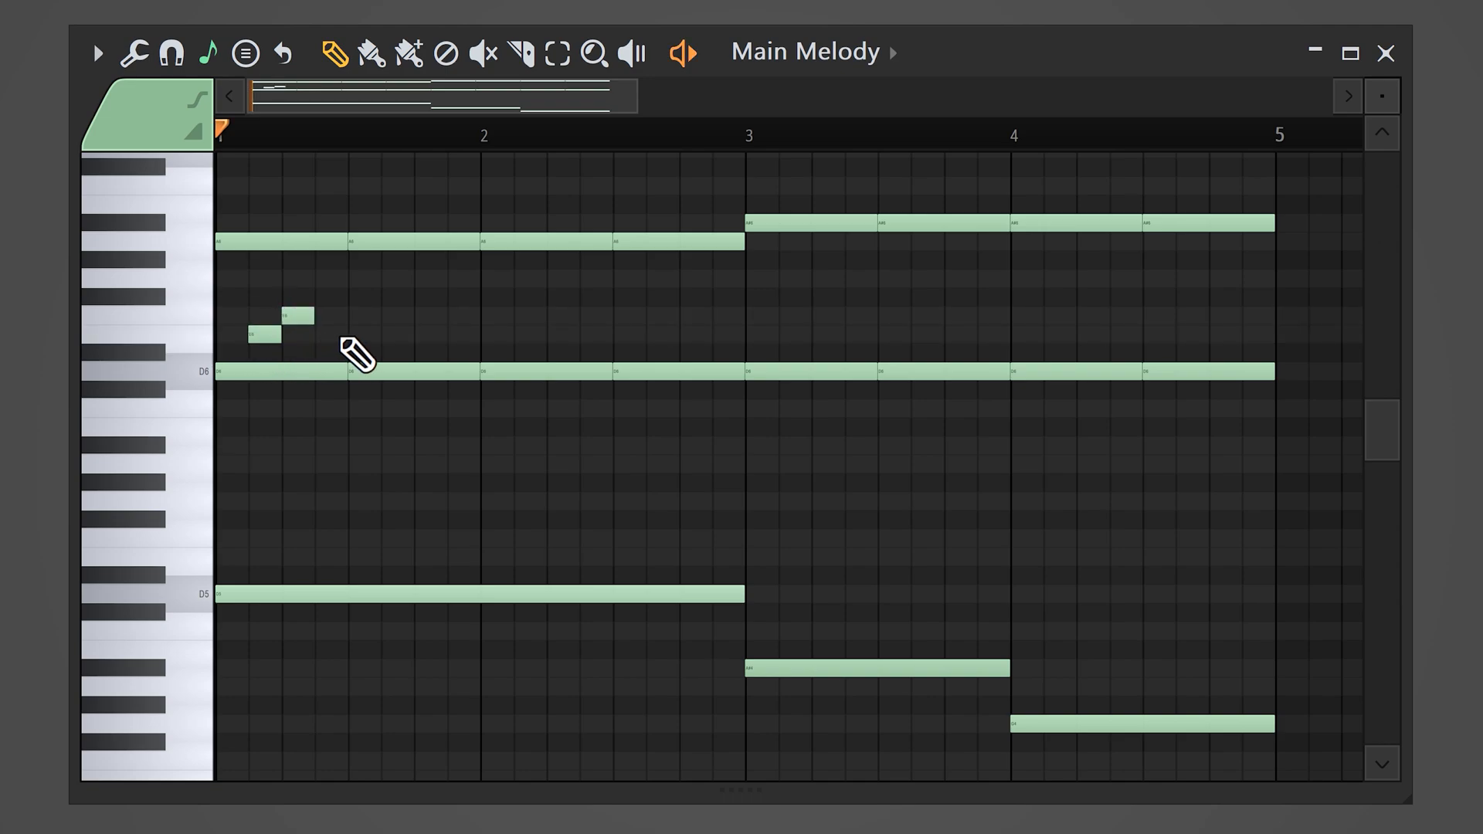
pyautogui.press('space')
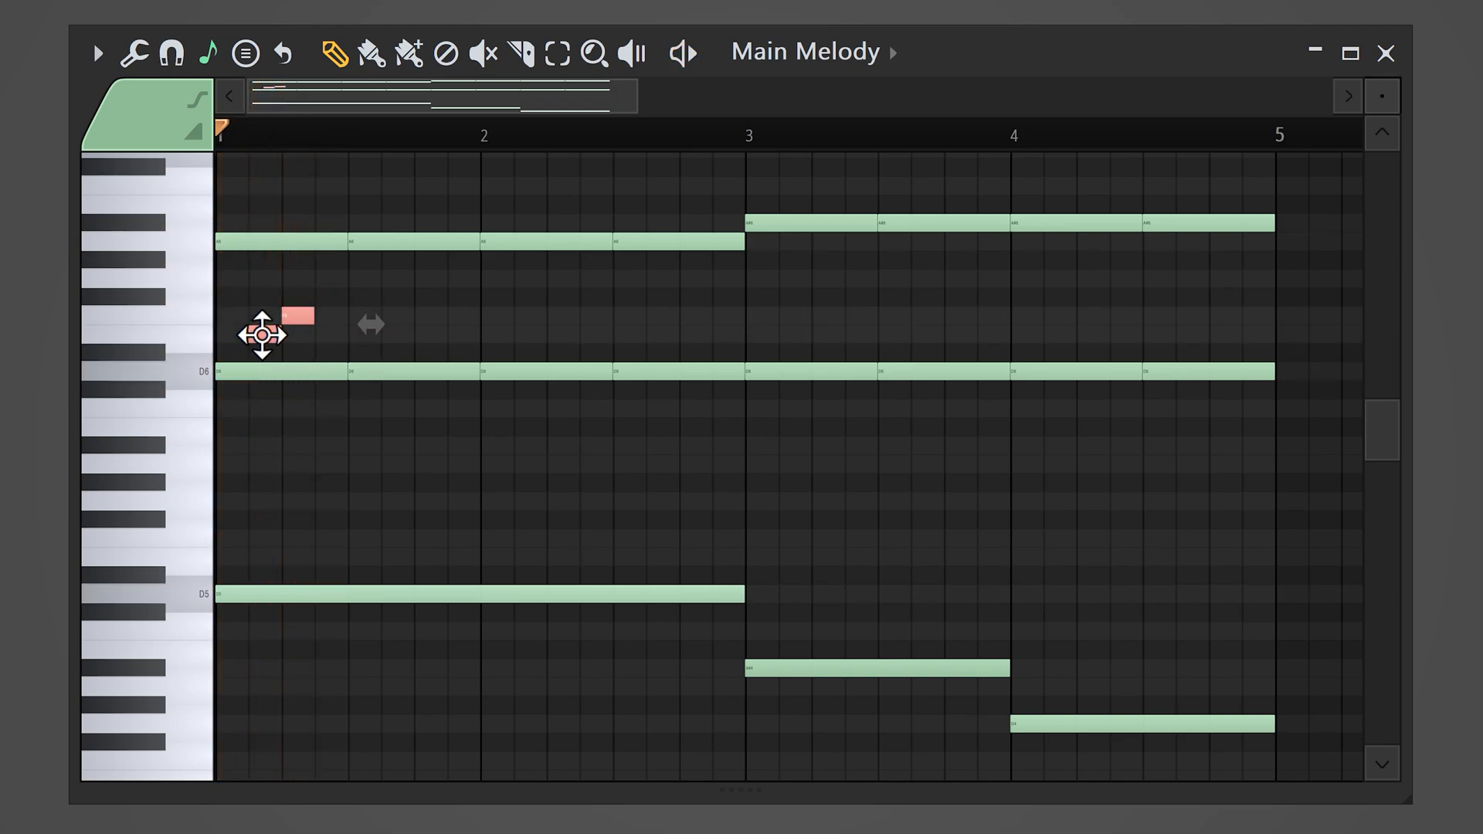
pyautogui.moveTo(363, 340); pyautogui.dragTo(401, 336)
pyautogui.moveTo(487, 274)
pyautogui.mouseDown()
pyautogui.moveTo(262, 335)
pyautogui.moveTo(528, 340)
pyautogui.mouseUp()
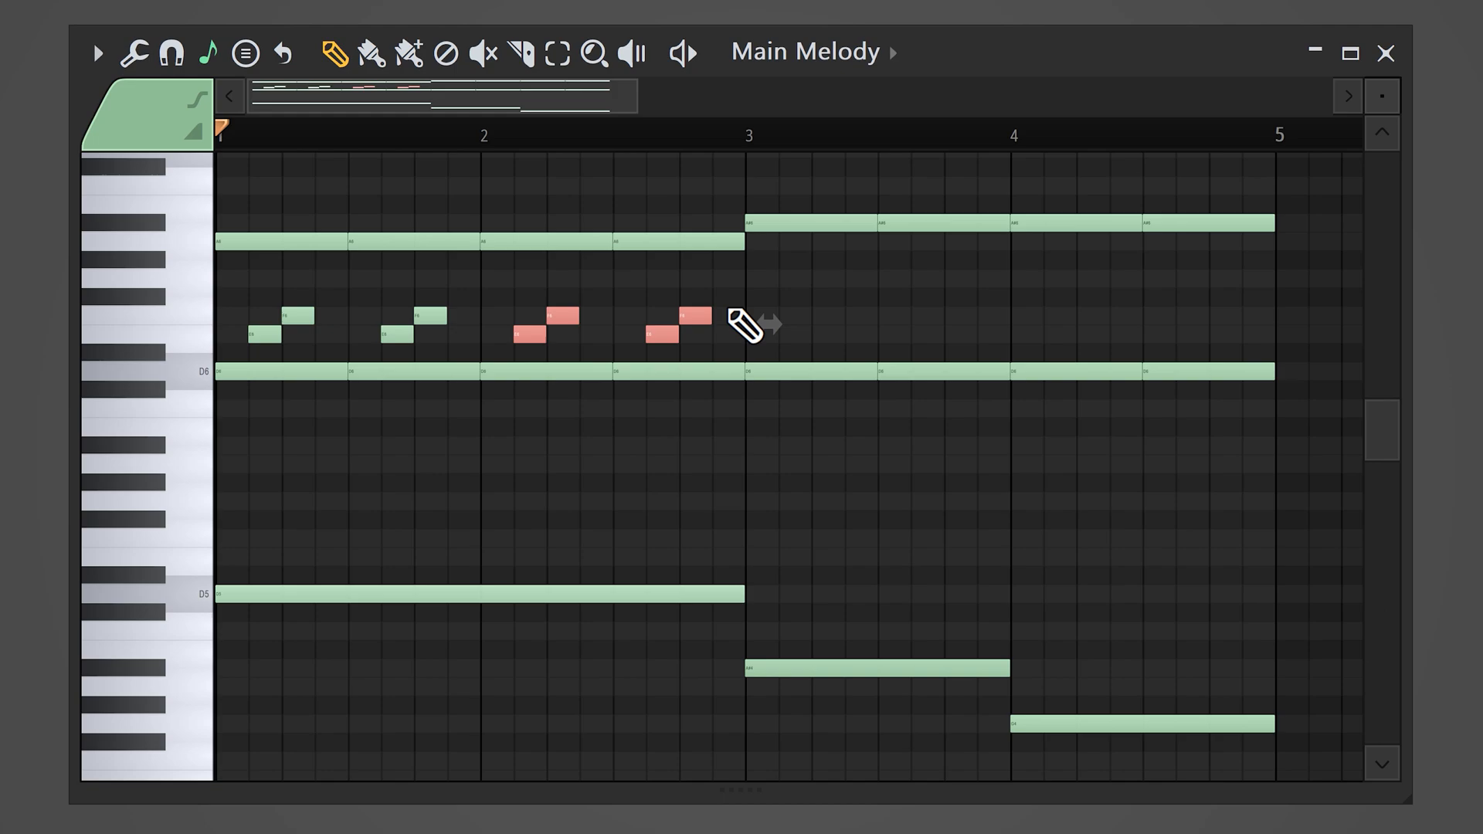
pyautogui.moveTo(751, 273)
pyautogui.mouseDown()
pyautogui.moveTo(260, 334)
pyautogui.moveTo(796, 332)
pyautogui.mouseUp()
pyautogui.keyDown('ctrl'); pyautogui.click(828, 487); pyautogui.keyUp('ctrl')
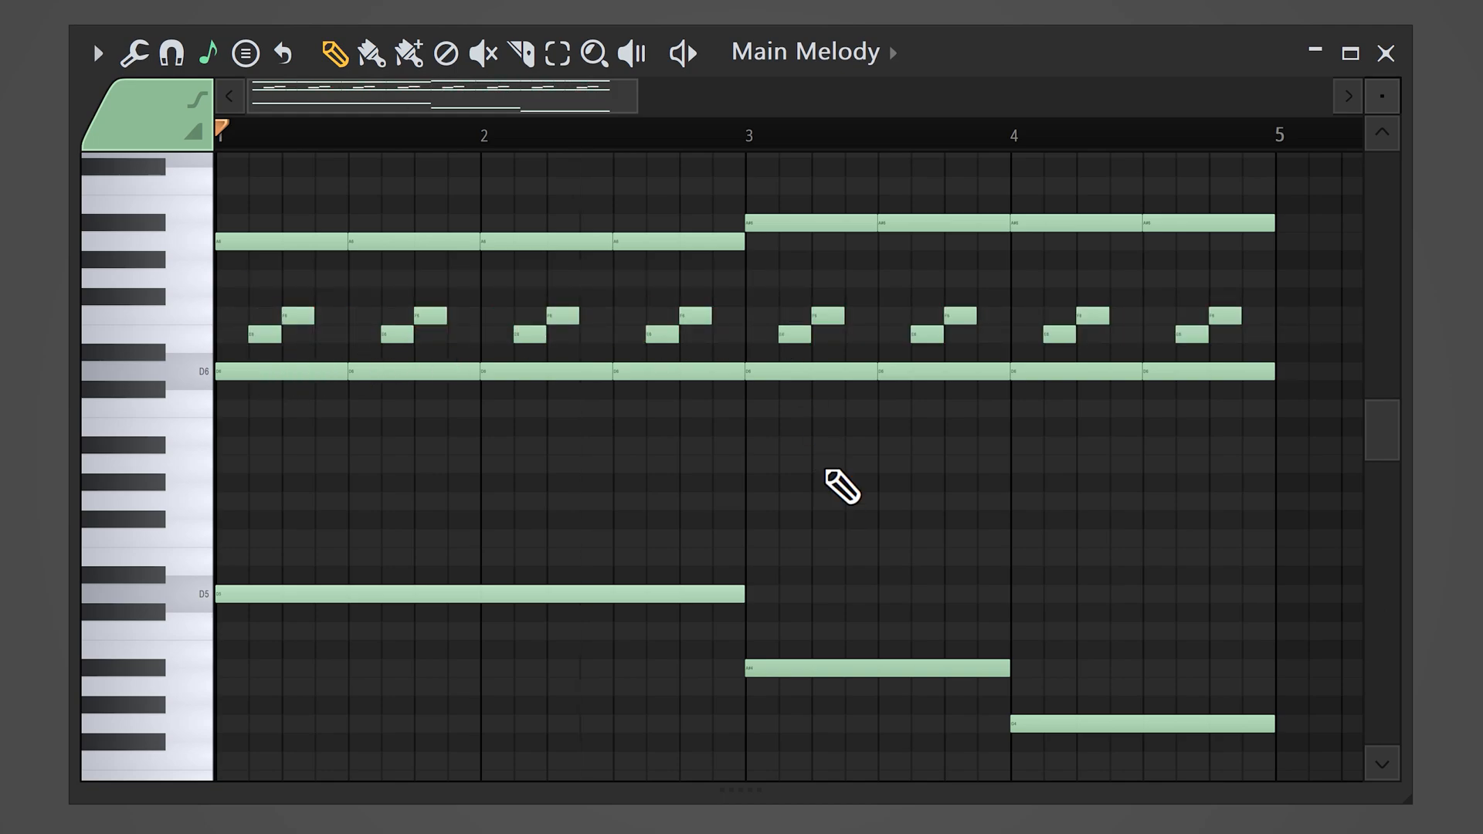
# Step: Add a short G6 note after the first E6–F6 pair in bars 2 and 4, and play back the melody
pyautogui.click(596, 279)
pyautogui.press('space')
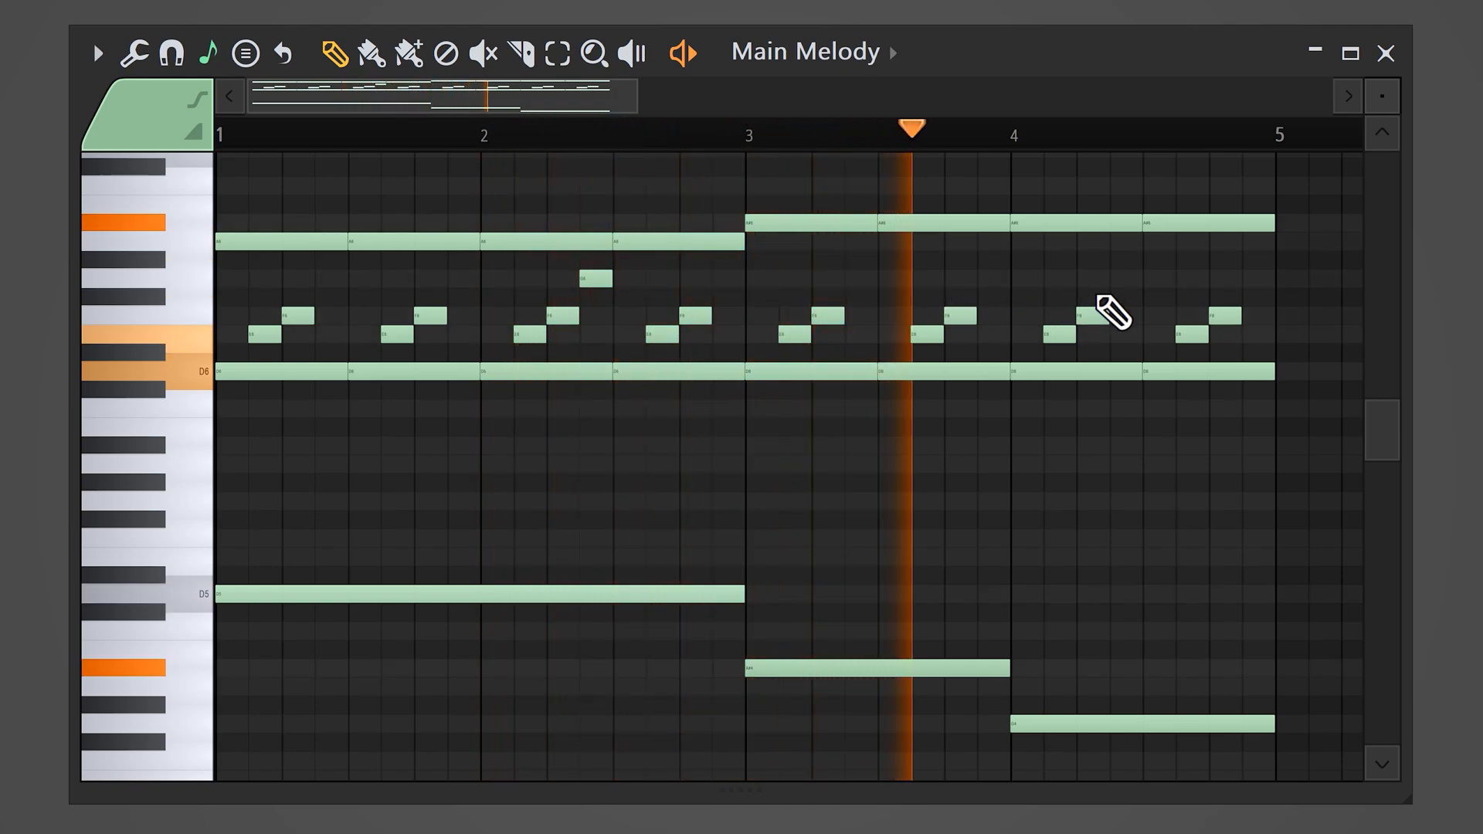
pyautogui.click(1126, 279)
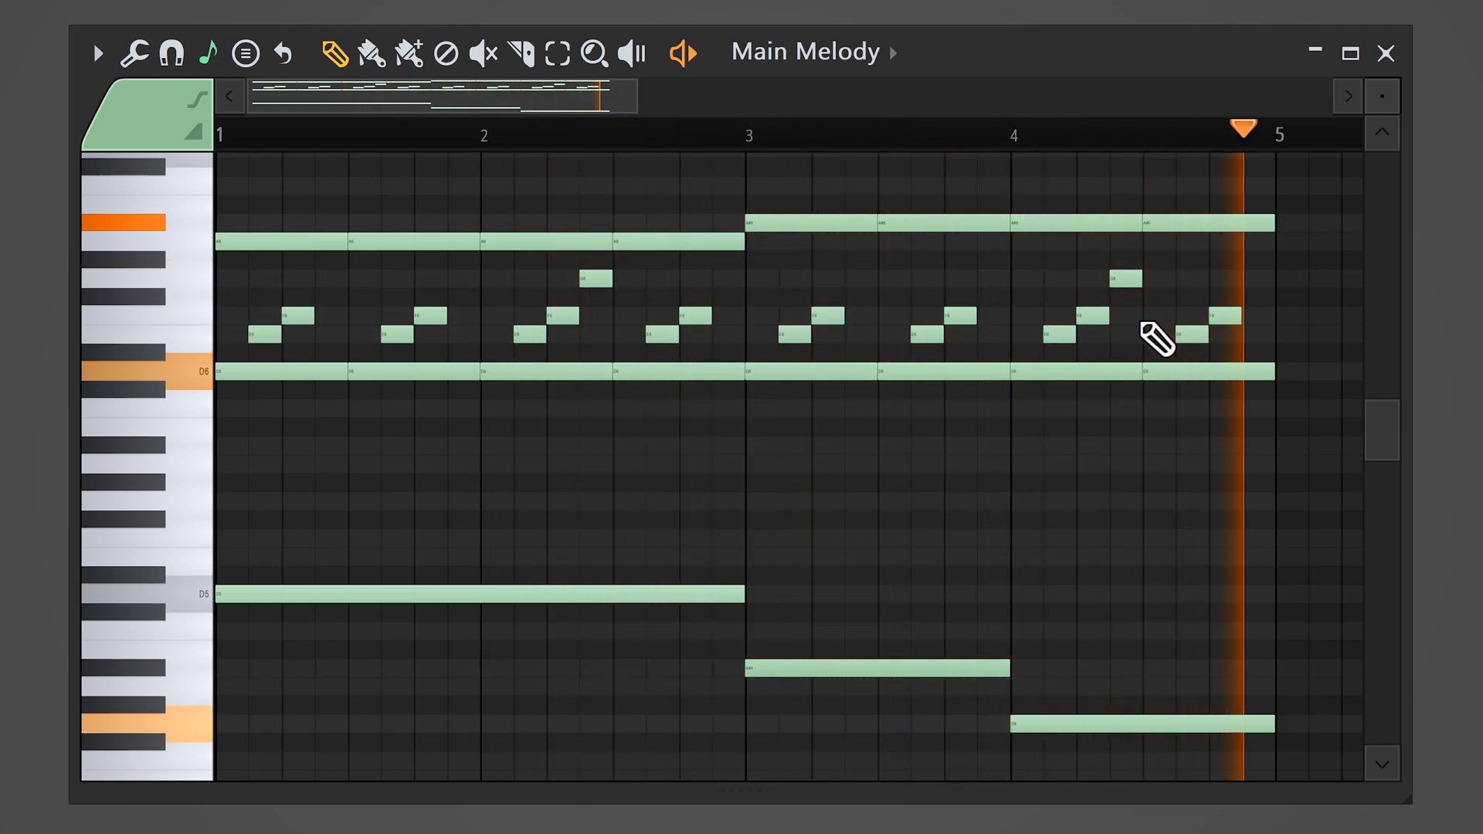
pyautogui.press('space')
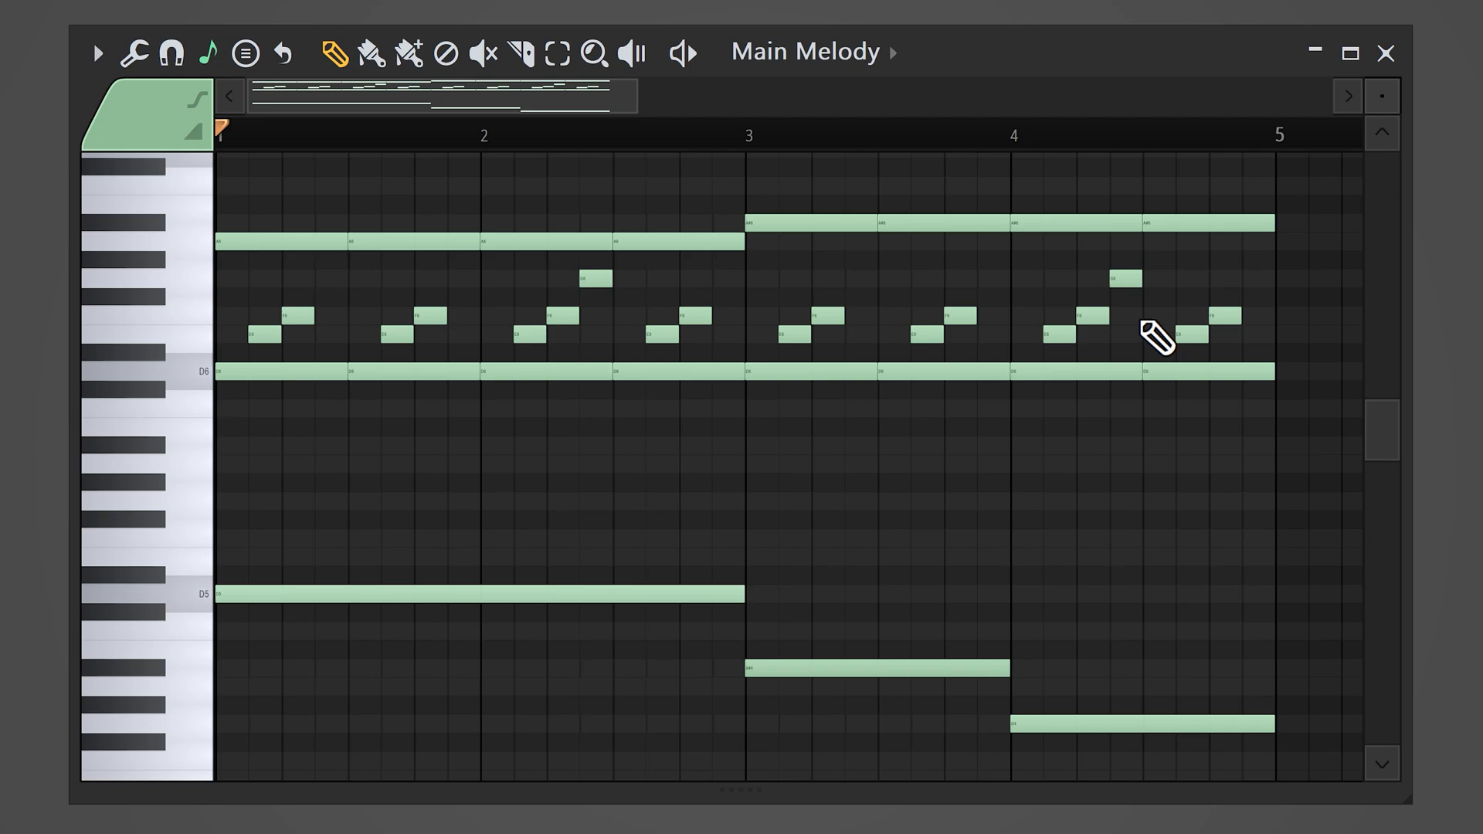
# Step: Copy the bass notes A#4 and G4 in bars 3 and 4 one octave higher and listen to the pattern
pyautogui.moveTo(878, 604); pyautogui.dragTo(1071, 738)
pyautogui.moveTo(763, 671); pyautogui.dragTo(779, 443)
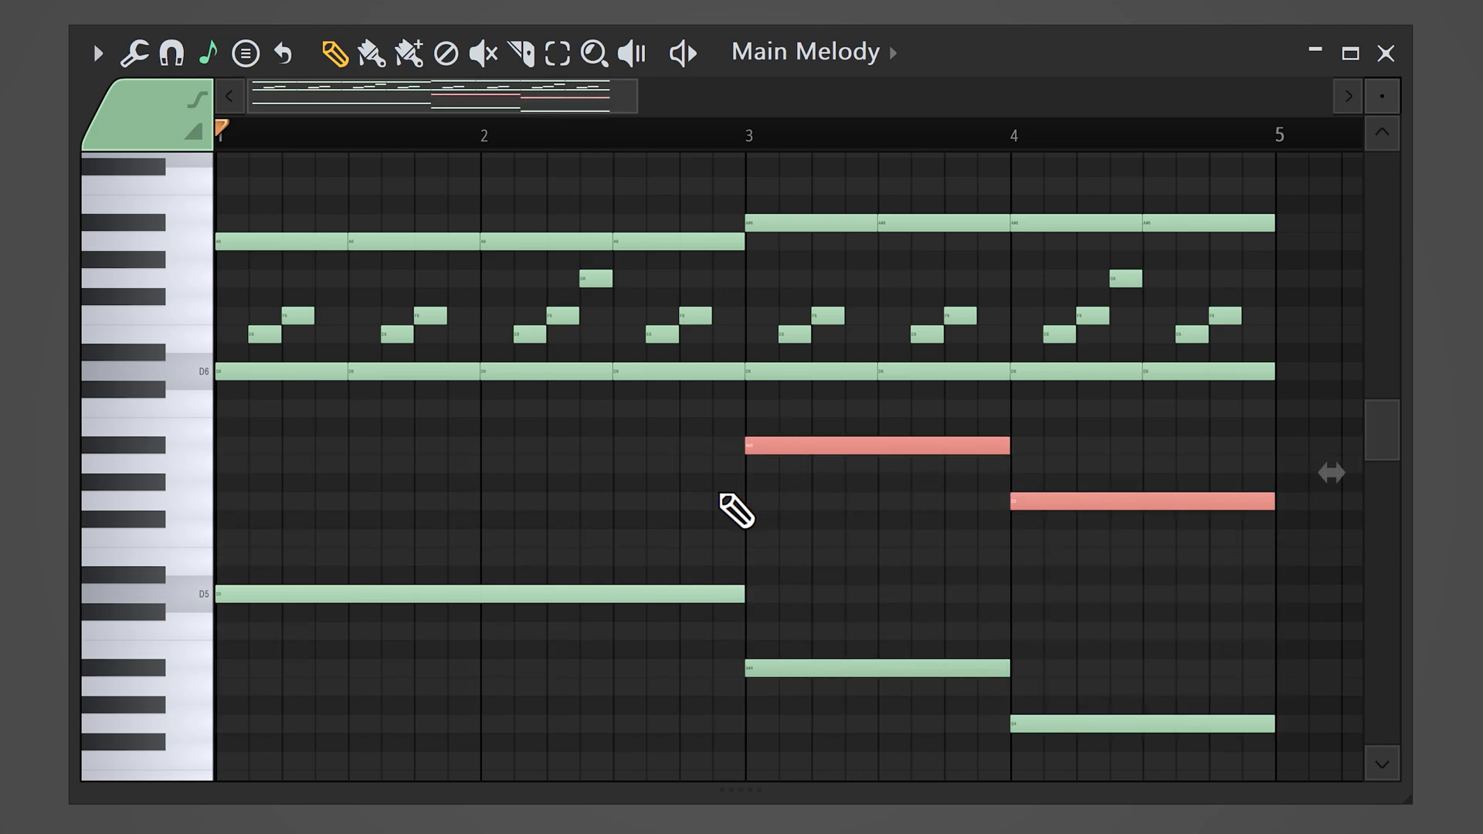
pyautogui.click(721, 495)
pyautogui.press('space')
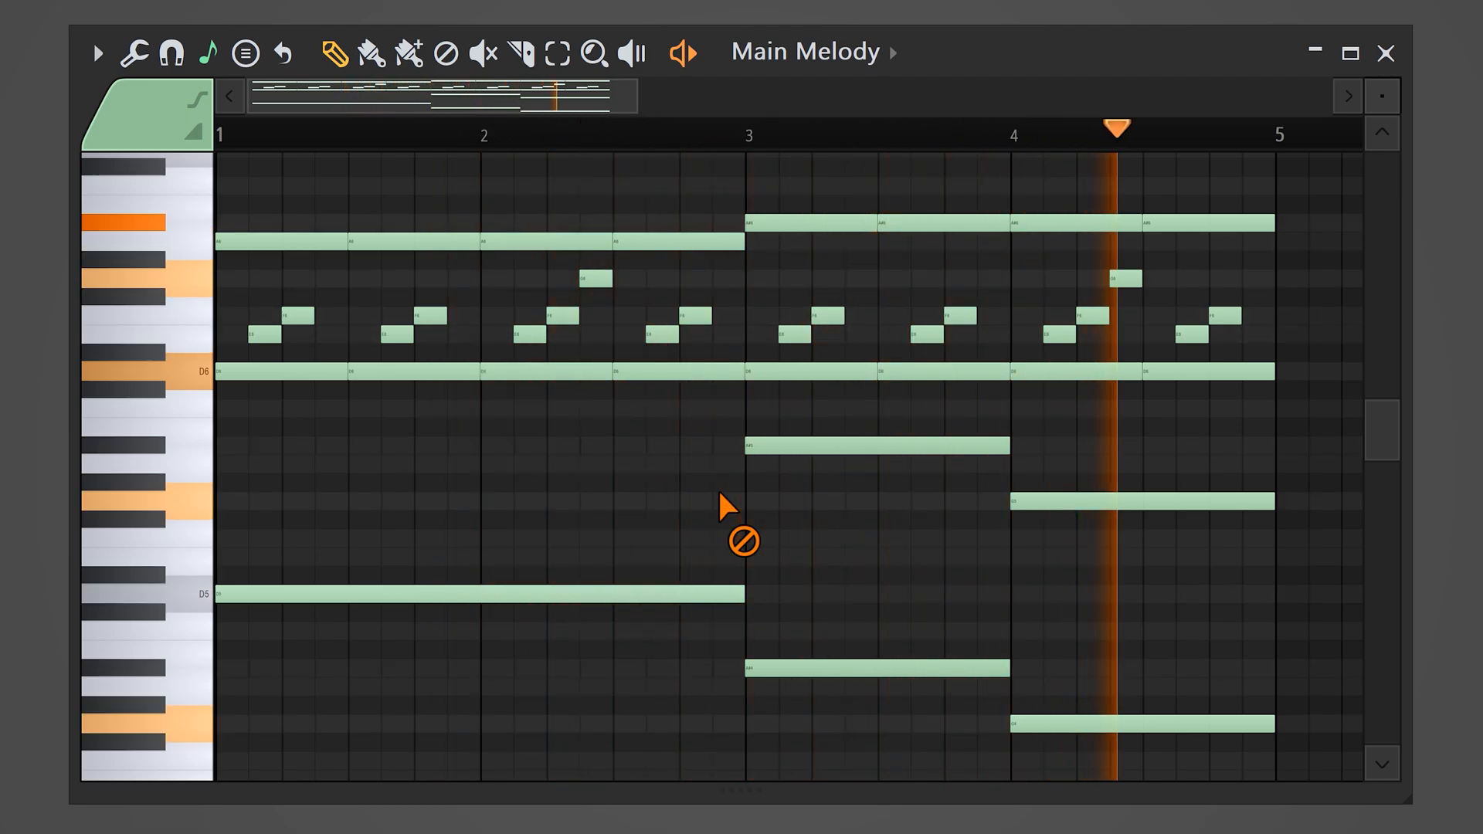
pyautogui.press('space')
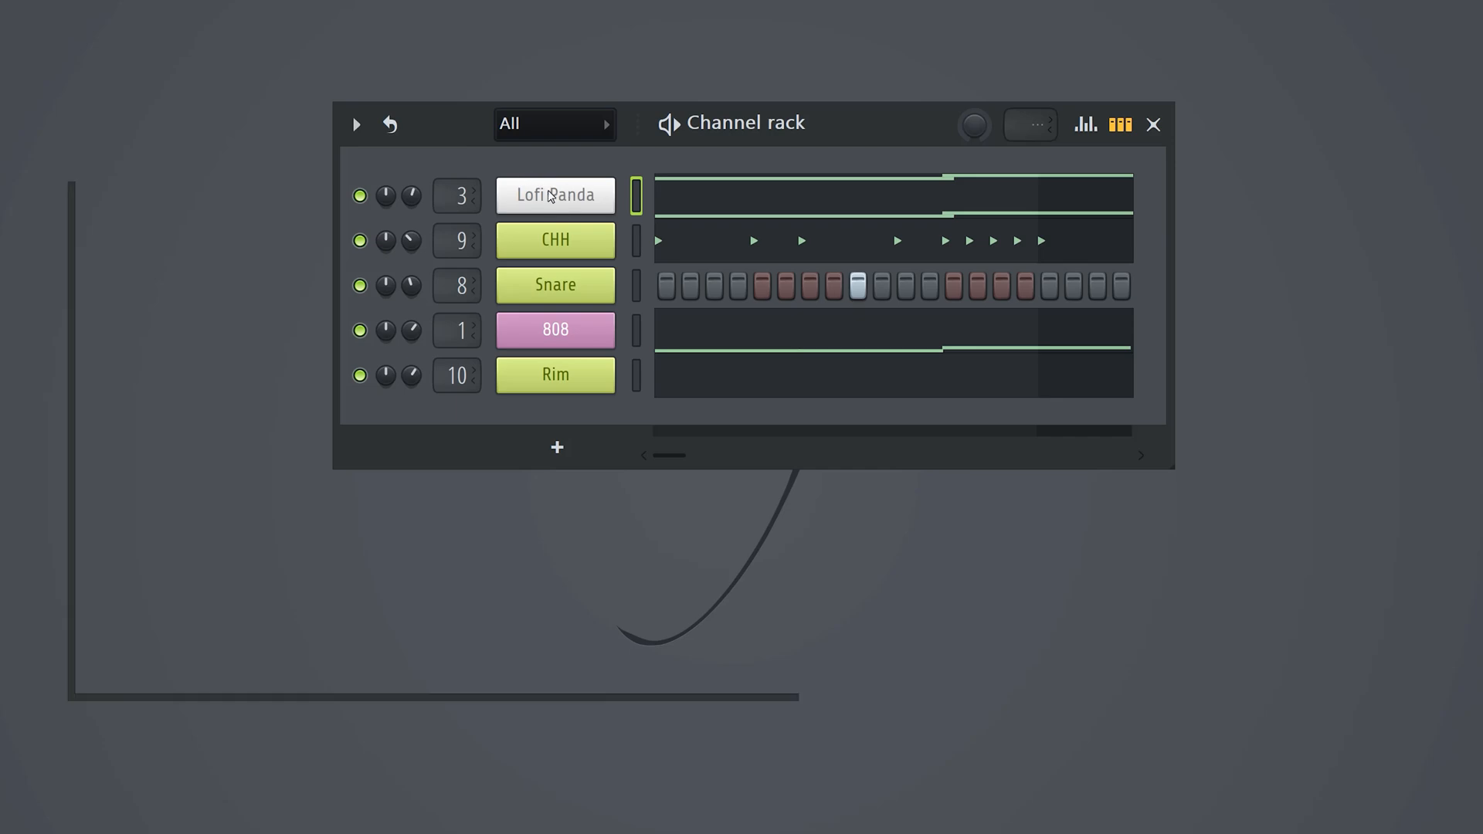
# Step: Examine the Lofi Panda preset browser and effects panel with the Tape Flute - Paris preset loaded
pyautogui.click(549, 190)
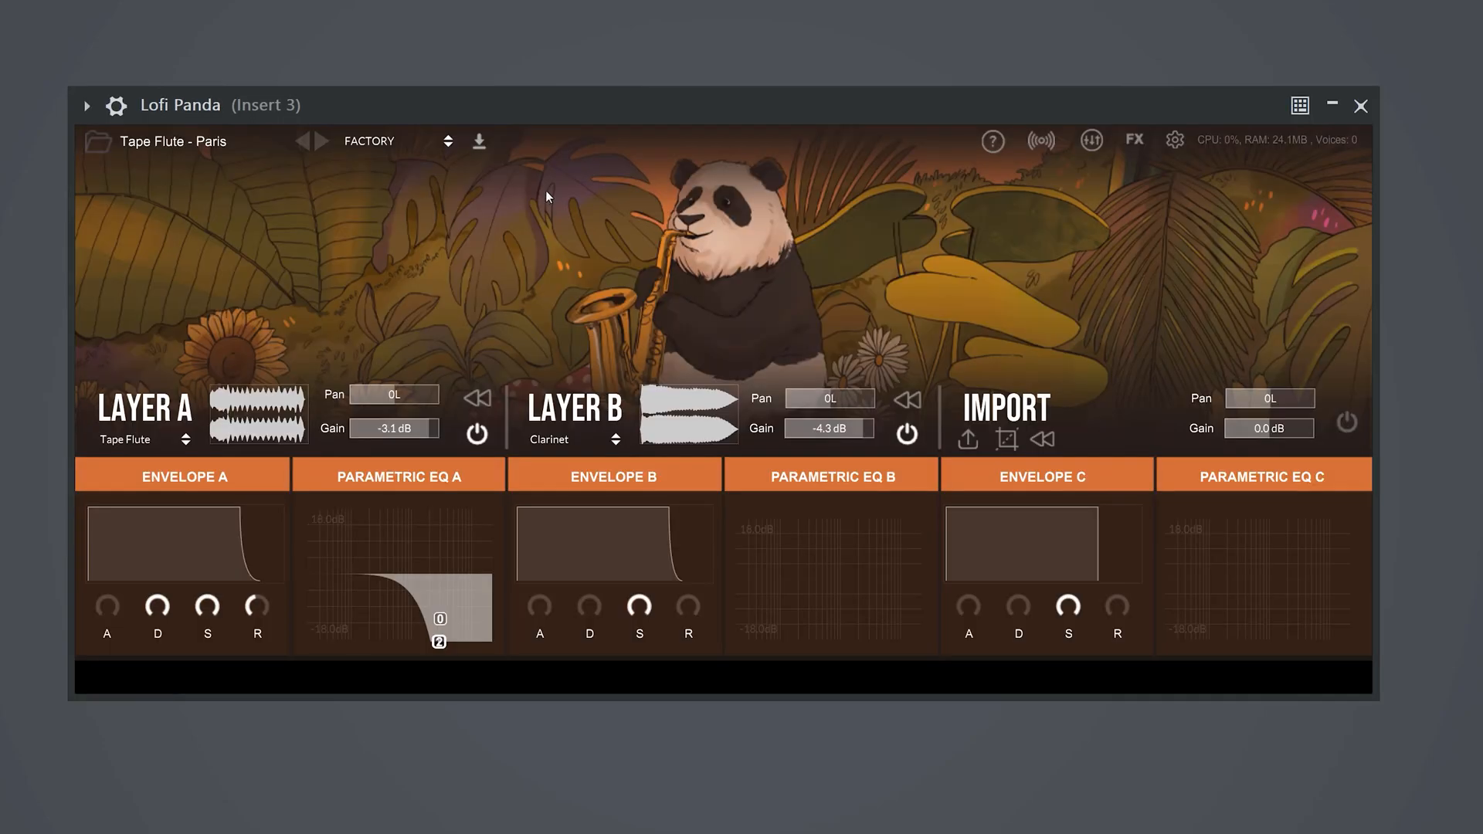
pyautogui.click(99, 142)
pyautogui.moveTo(1035, 270)
pyautogui.mouseDown()
pyautogui.moveTo(1032, 299)
pyautogui.moveTo(1041, 262)
pyautogui.mouseUp()
pyautogui.click(1133, 141)
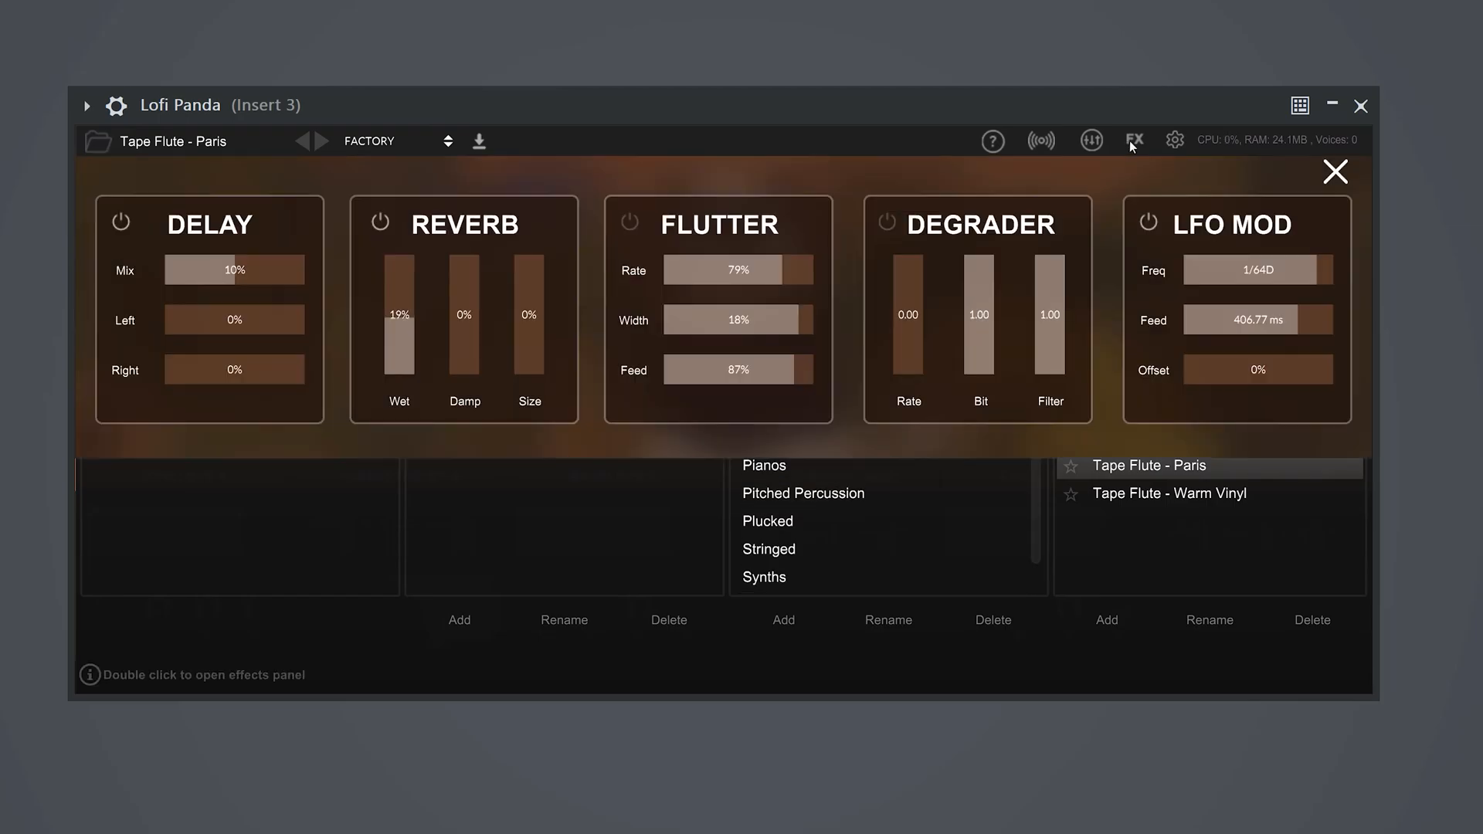
pyautogui.click(1130, 141)
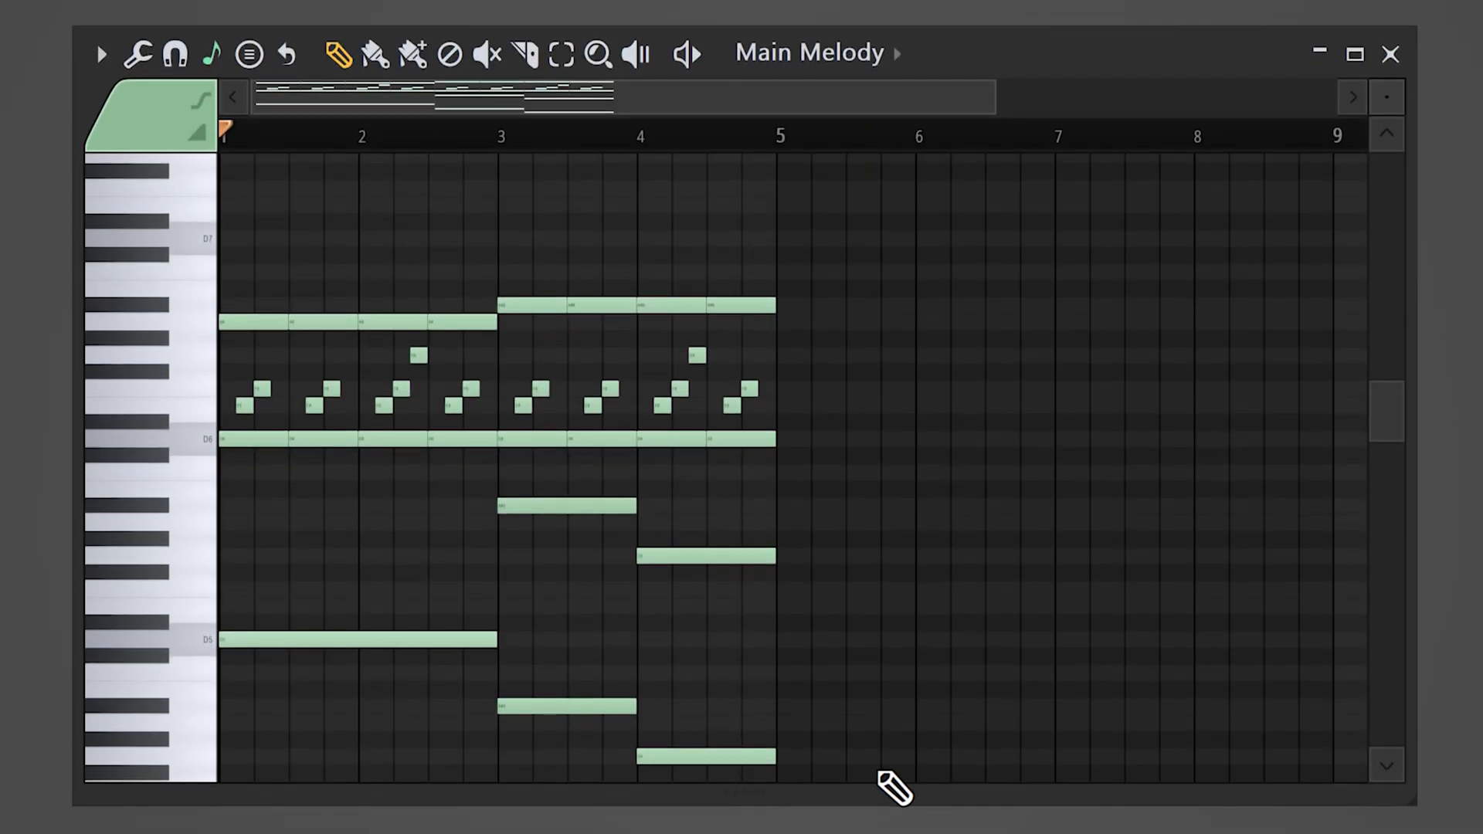
# Step: Duplicate the four-bar melody into bars 5–8, split its A#5 and G5 notes there in half, and play it back
pyautogui.moveTo(876, 781); pyautogui.dragTo(222, 248)
pyautogui.moveTo(265, 319); pyautogui.dragTo(785, 334)
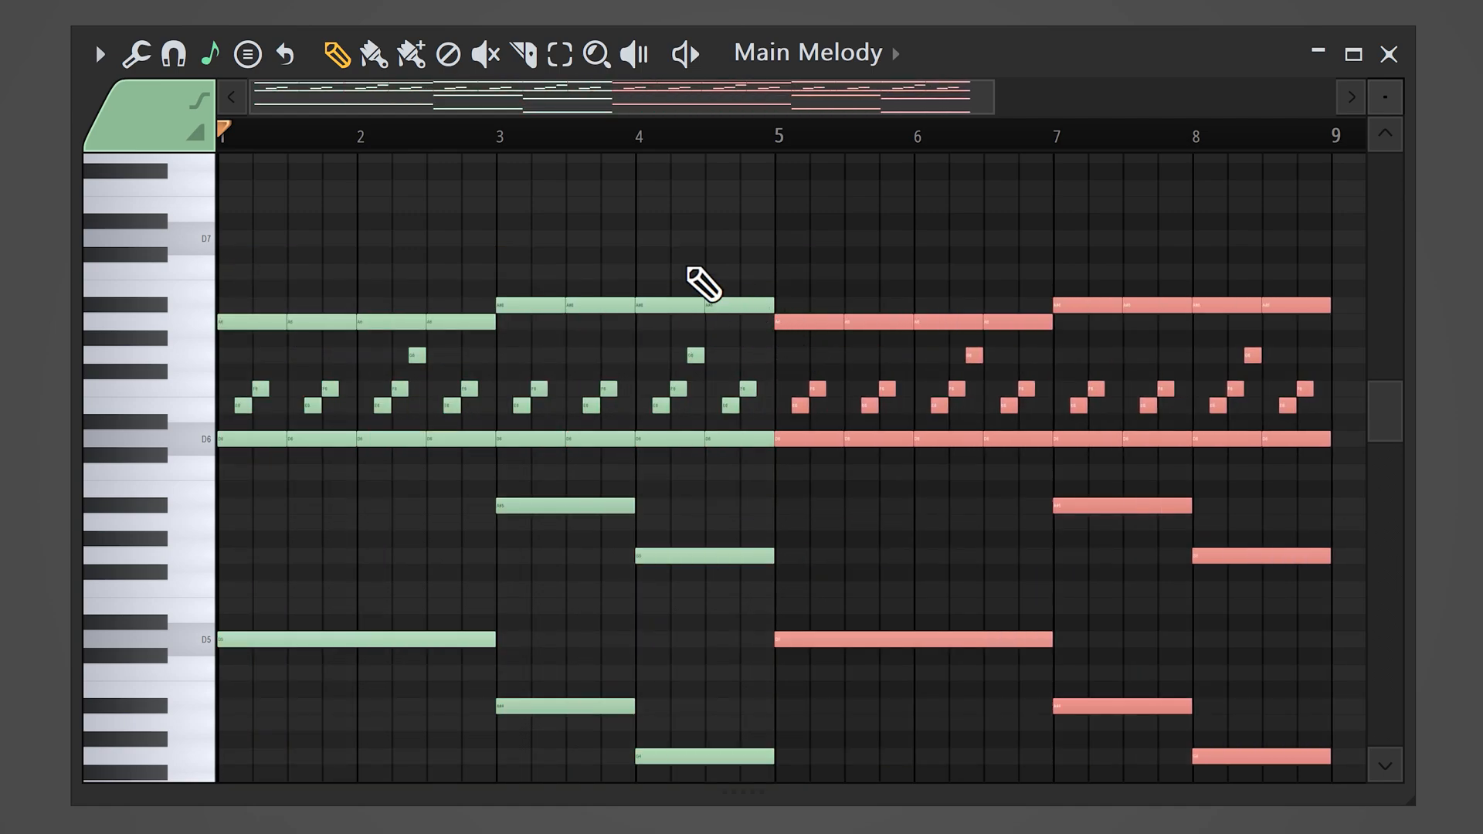
pyautogui.hotkey('ctrl', 'd')
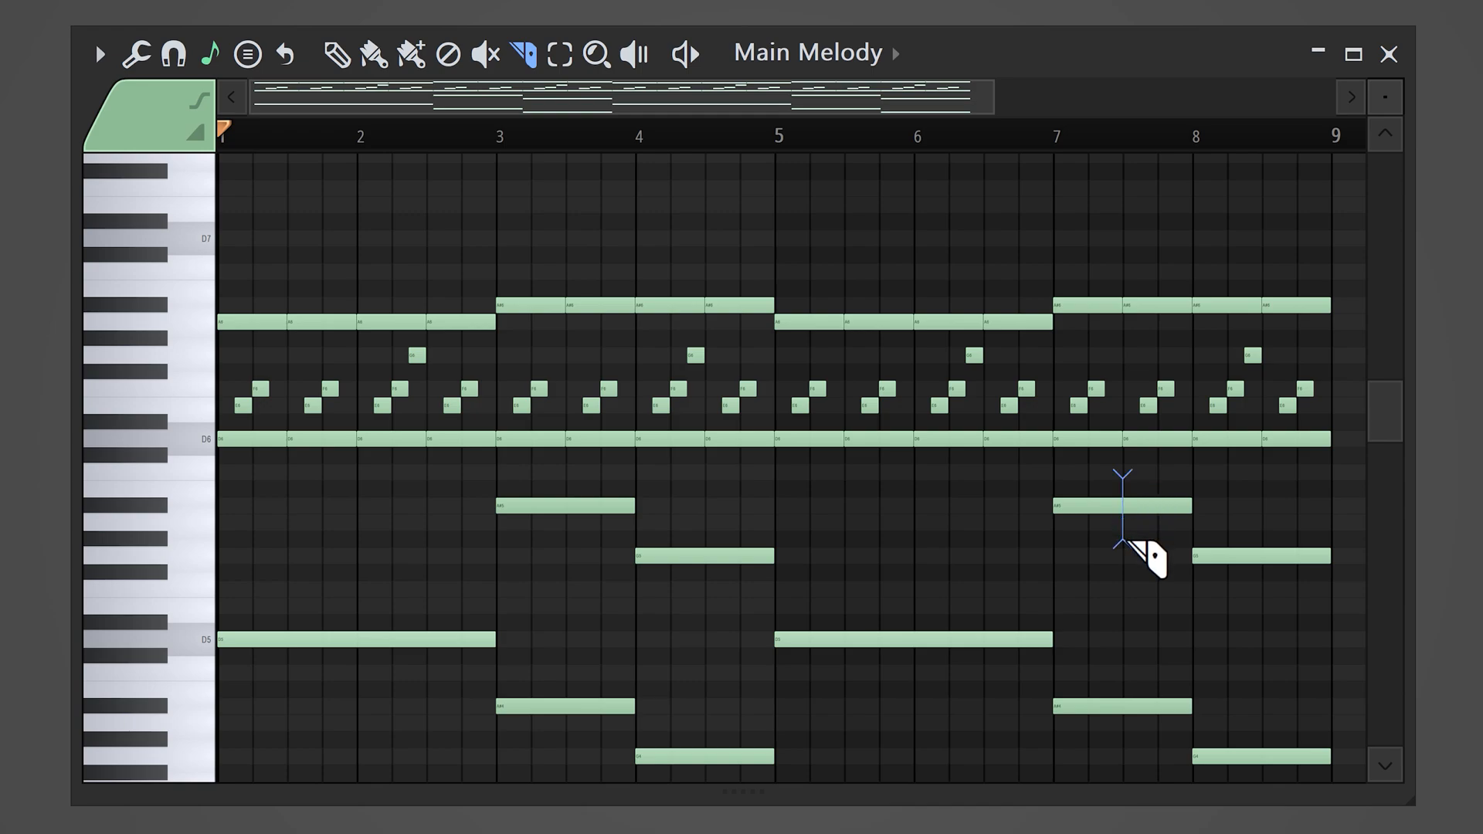
pyautogui.moveTo(1270, 587); pyautogui.dragTo(1269, 588)
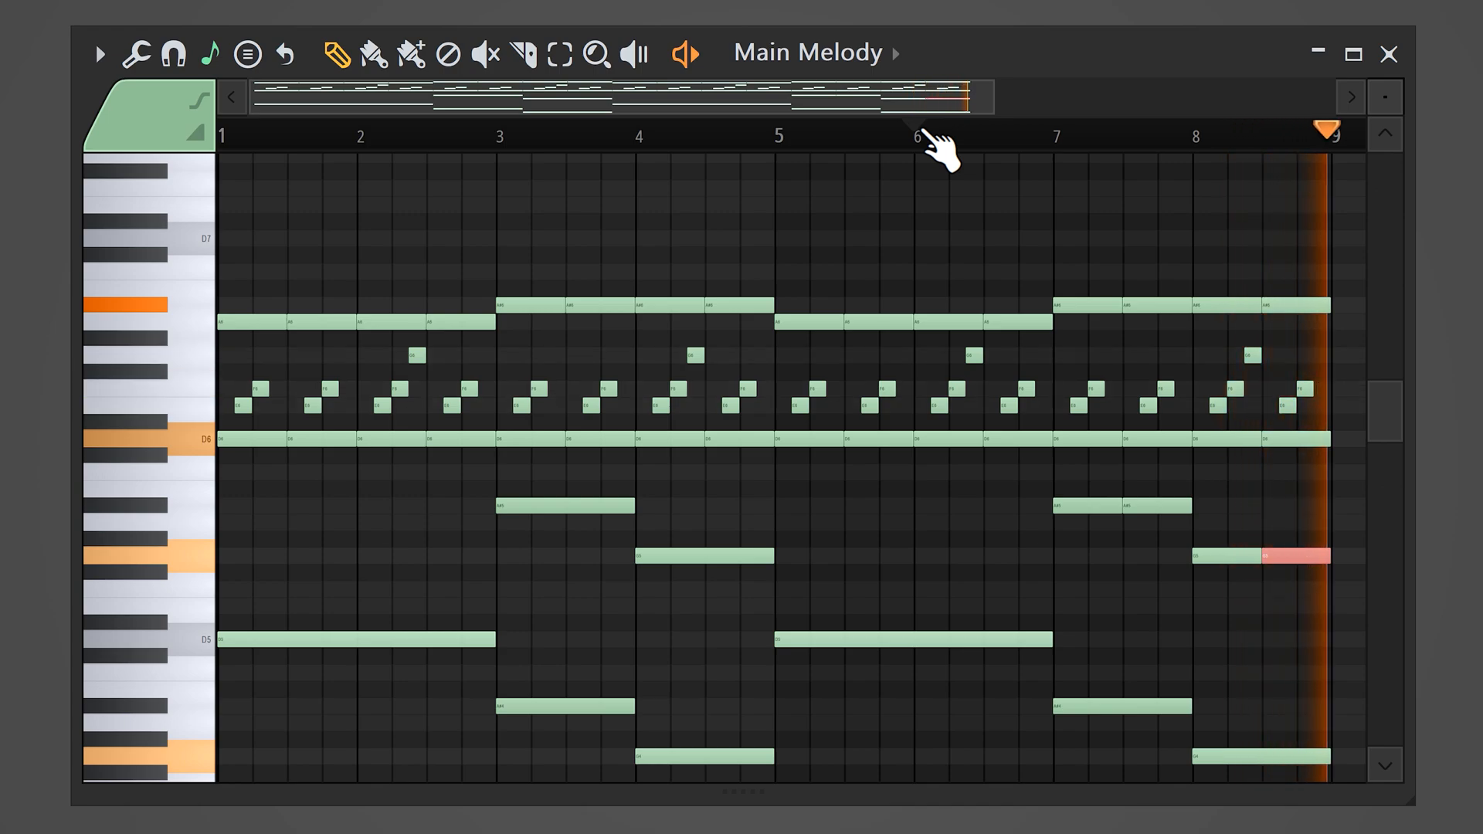
pyautogui.press('space')
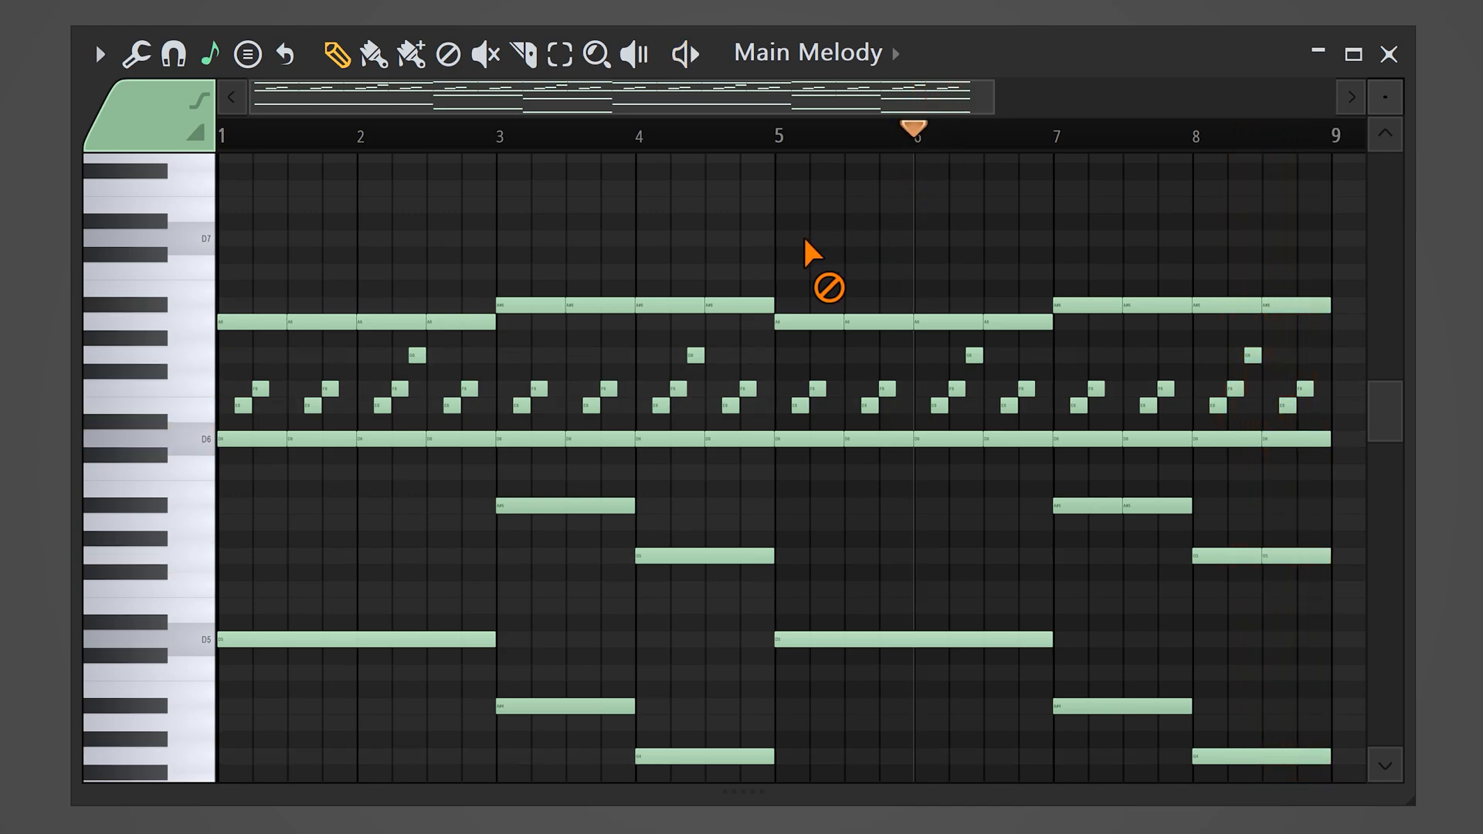
# Step: Draw a top melody: D7 from bar 5 to mid-bar 7, C7 finishing bar 7, and half-bar F7 and E7 in bar 8
pyautogui.click(780, 241)
pyautogui.moveTo(914, 239); pyautogui.dragTo(949, 241)
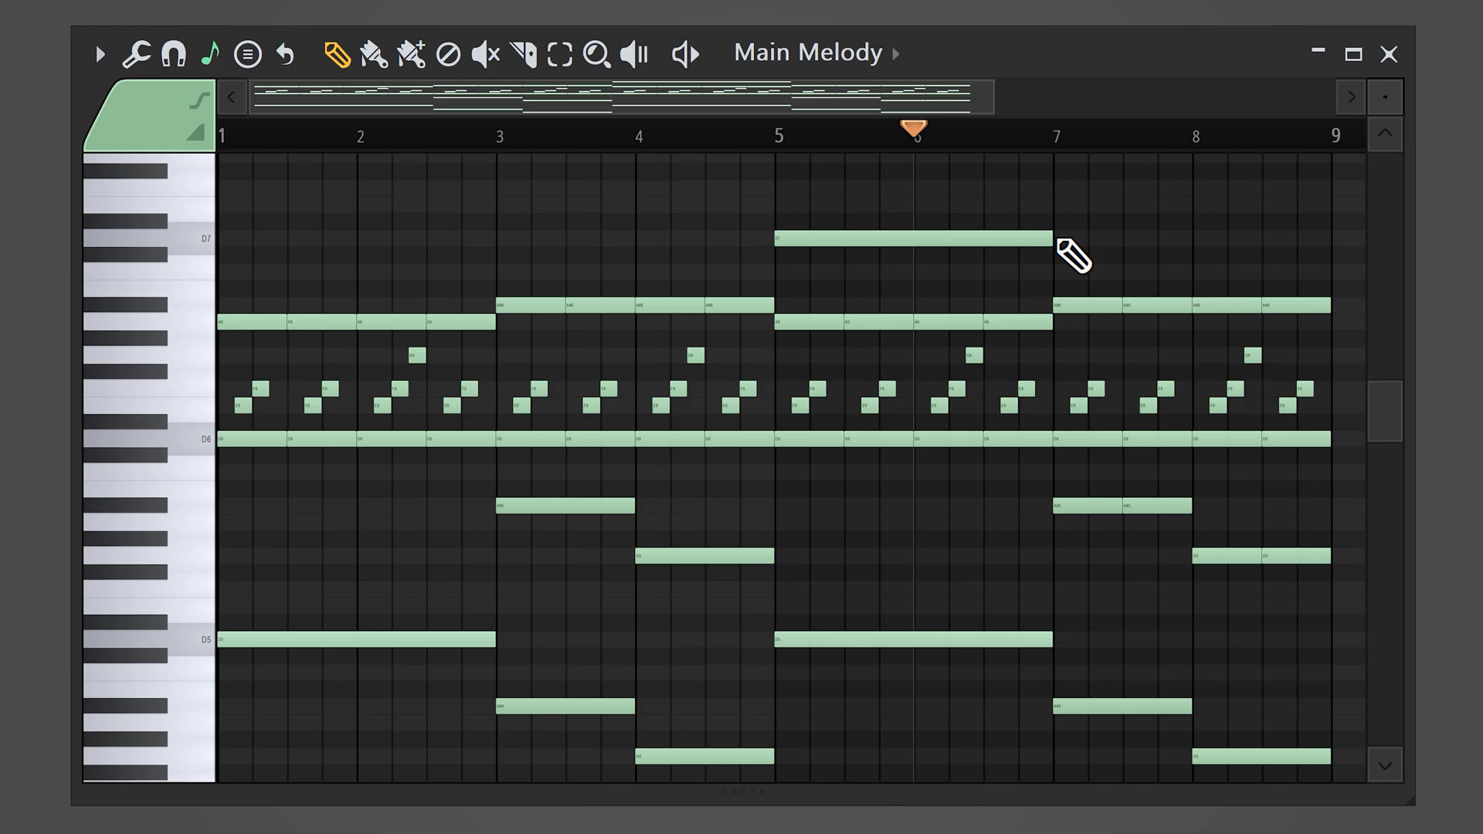
pyautogui.click(1060, 239)
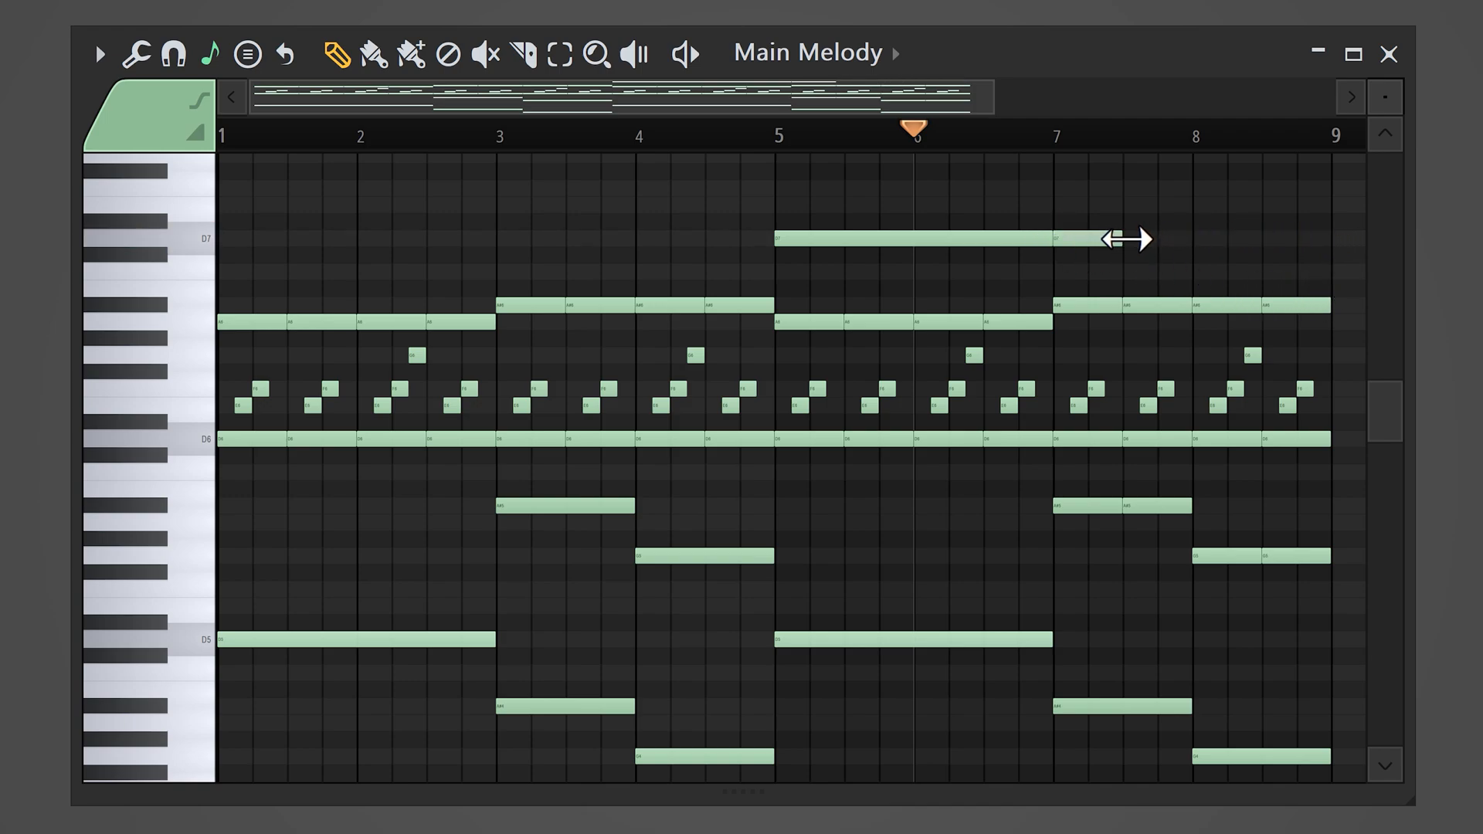
pyautogui.click(1132, 272)
pyautogui.click(1201, 189)
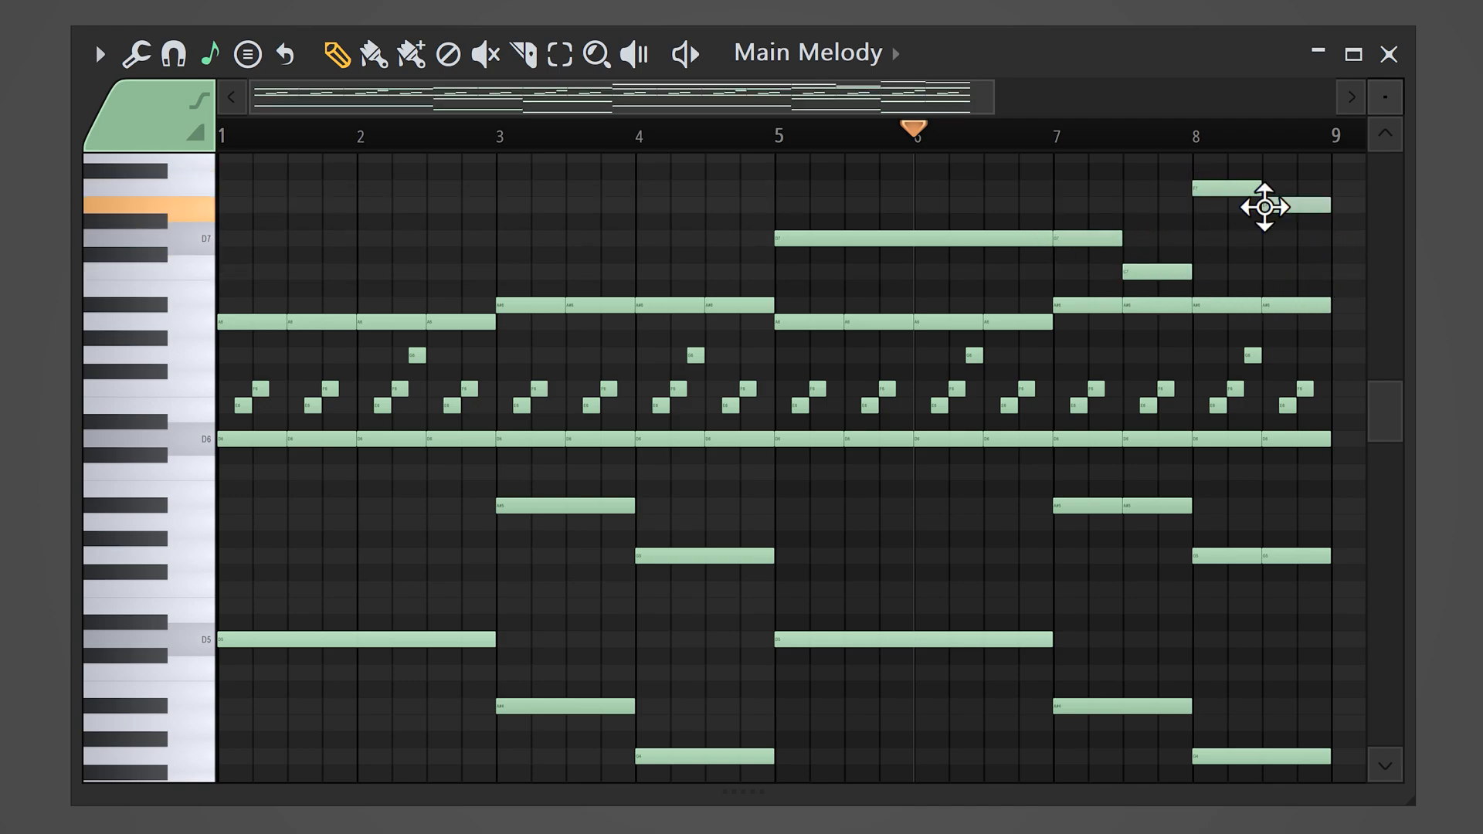
# Step: Add a long C8 note from the middle of bar 7 to the end of bar 8 and play from bar 5
pyautogui.scroll(3, 1379, 409)
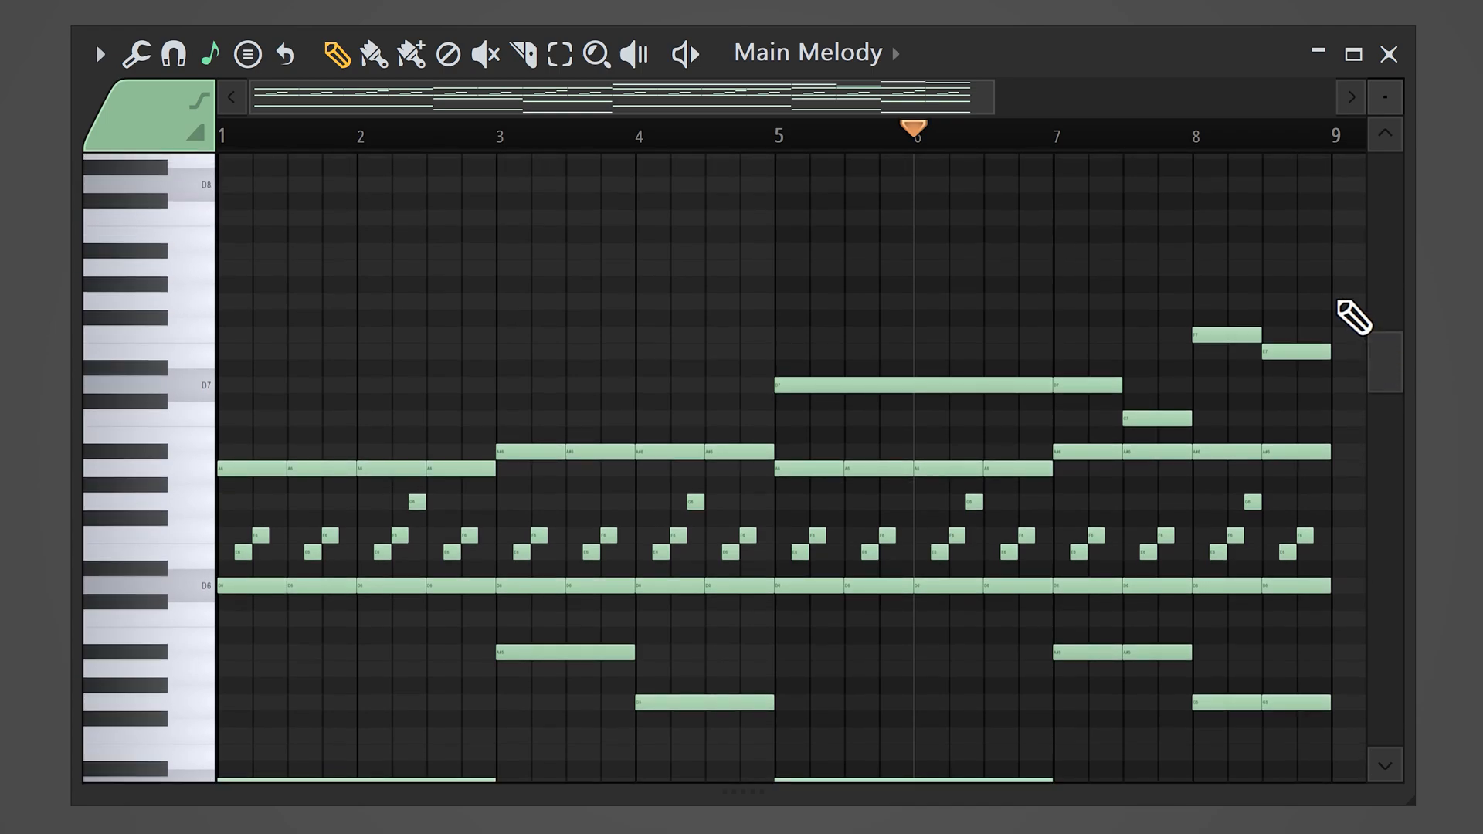
pyautogui.click(1139, 218)
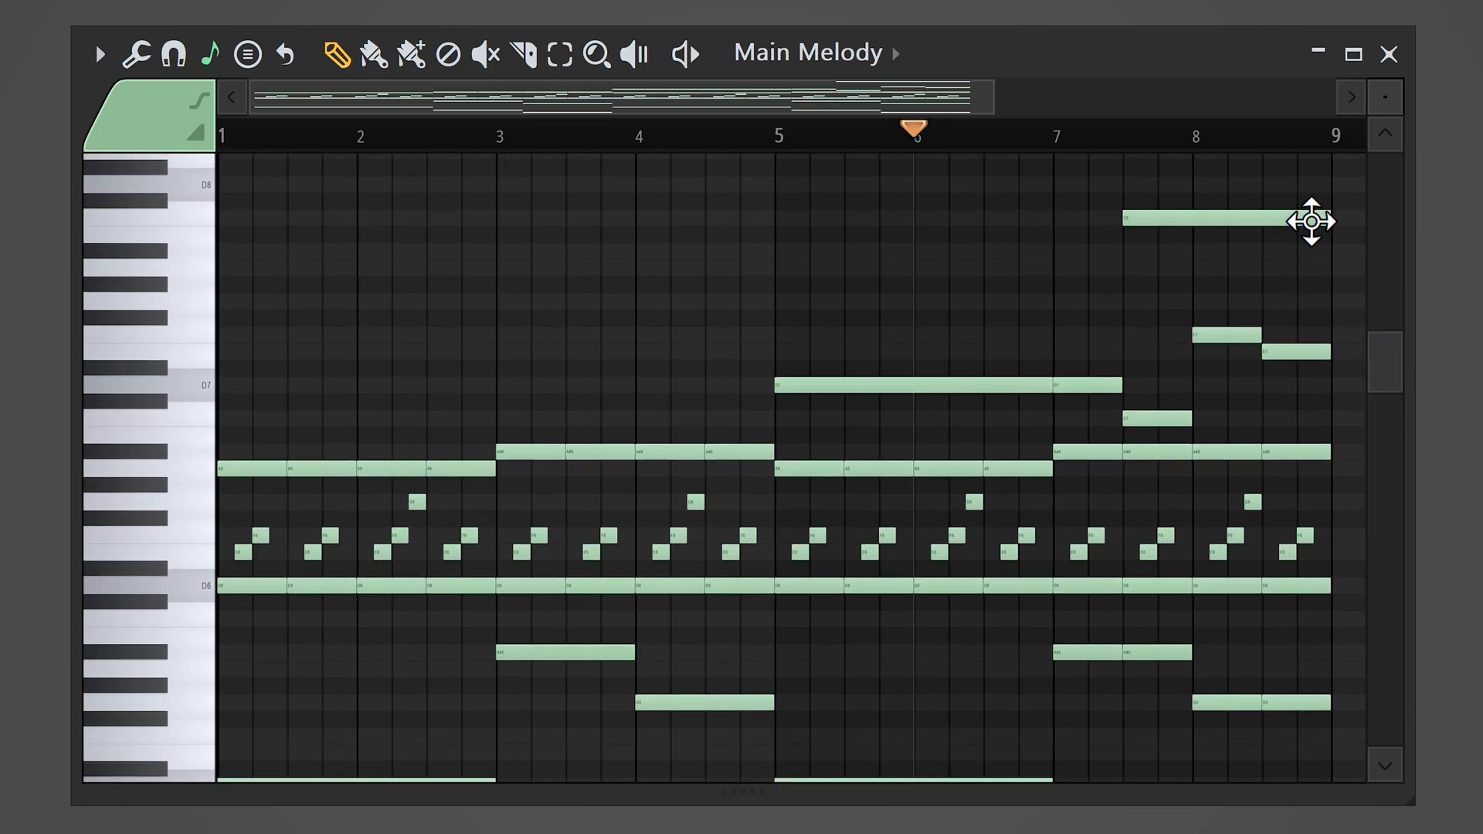
pyautogui.click(778, 134)
pyautogui.press('space')
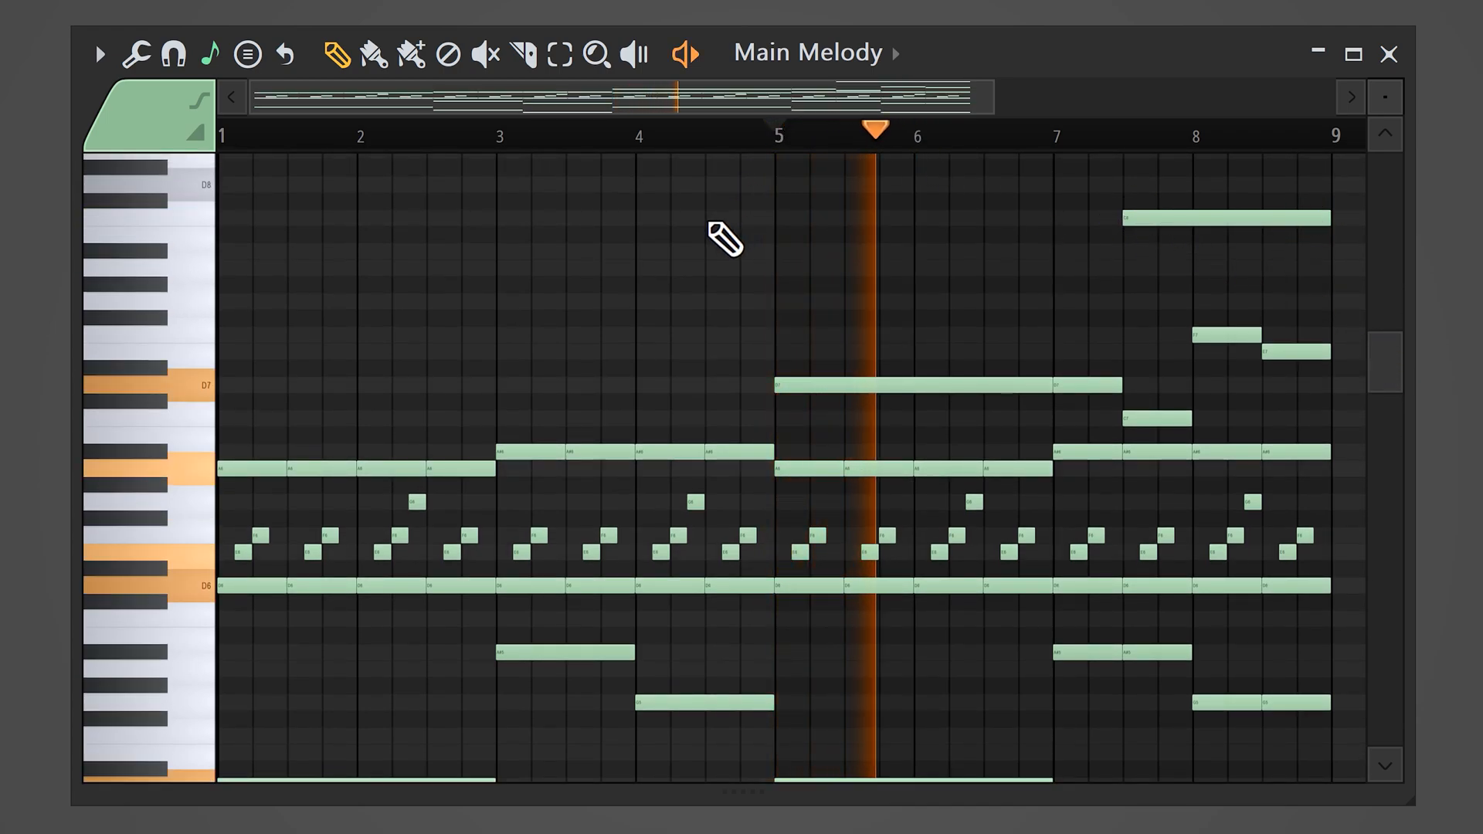
pyautogui.scroll(-1, 724, 240)
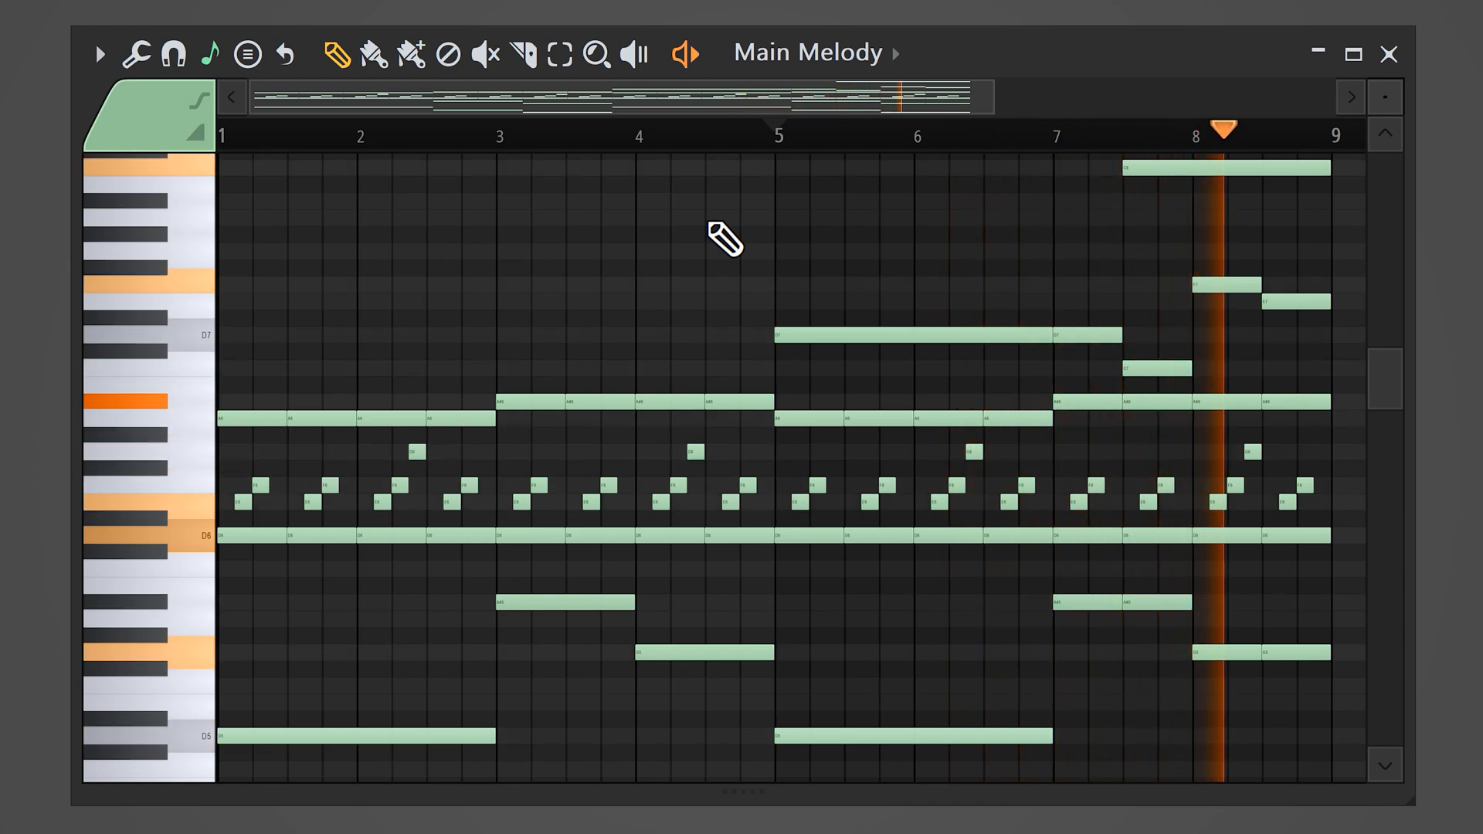
pyautogui.press('space')
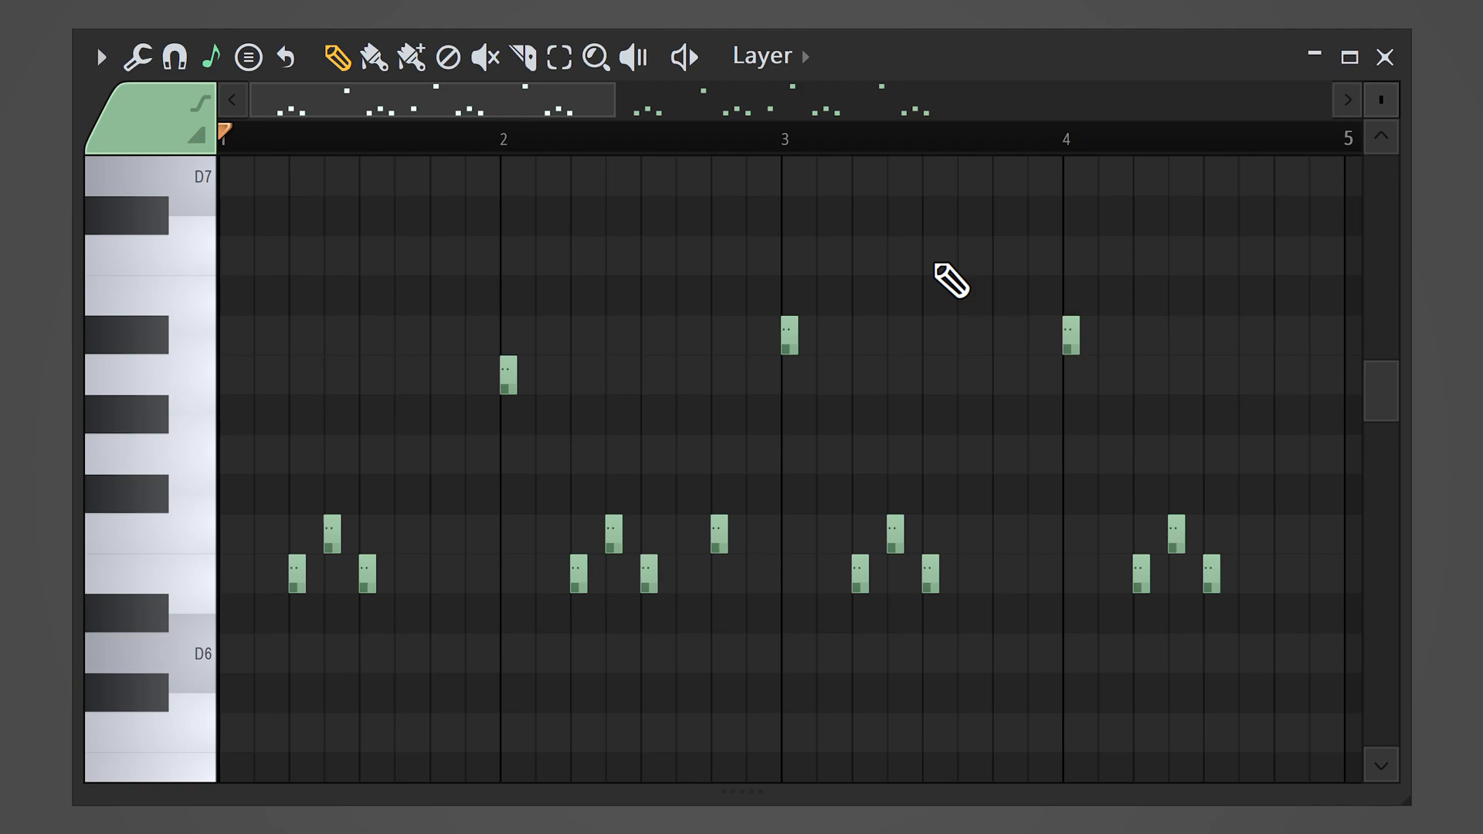
# Step: Listen to the Layer and Piano parts and the full beat in the channel rack
pyautogui.press('space')
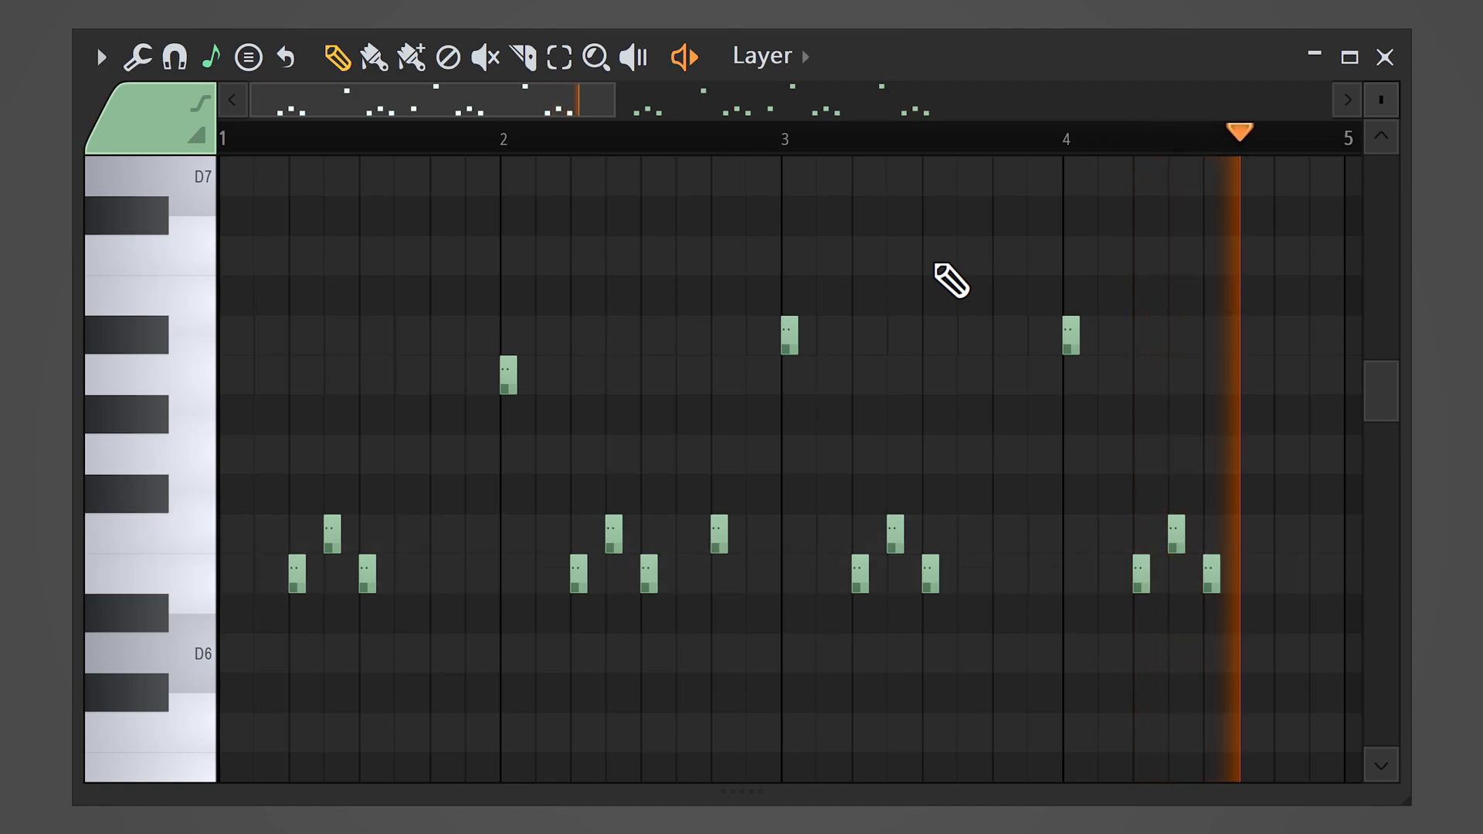
pyautogui.press('space')
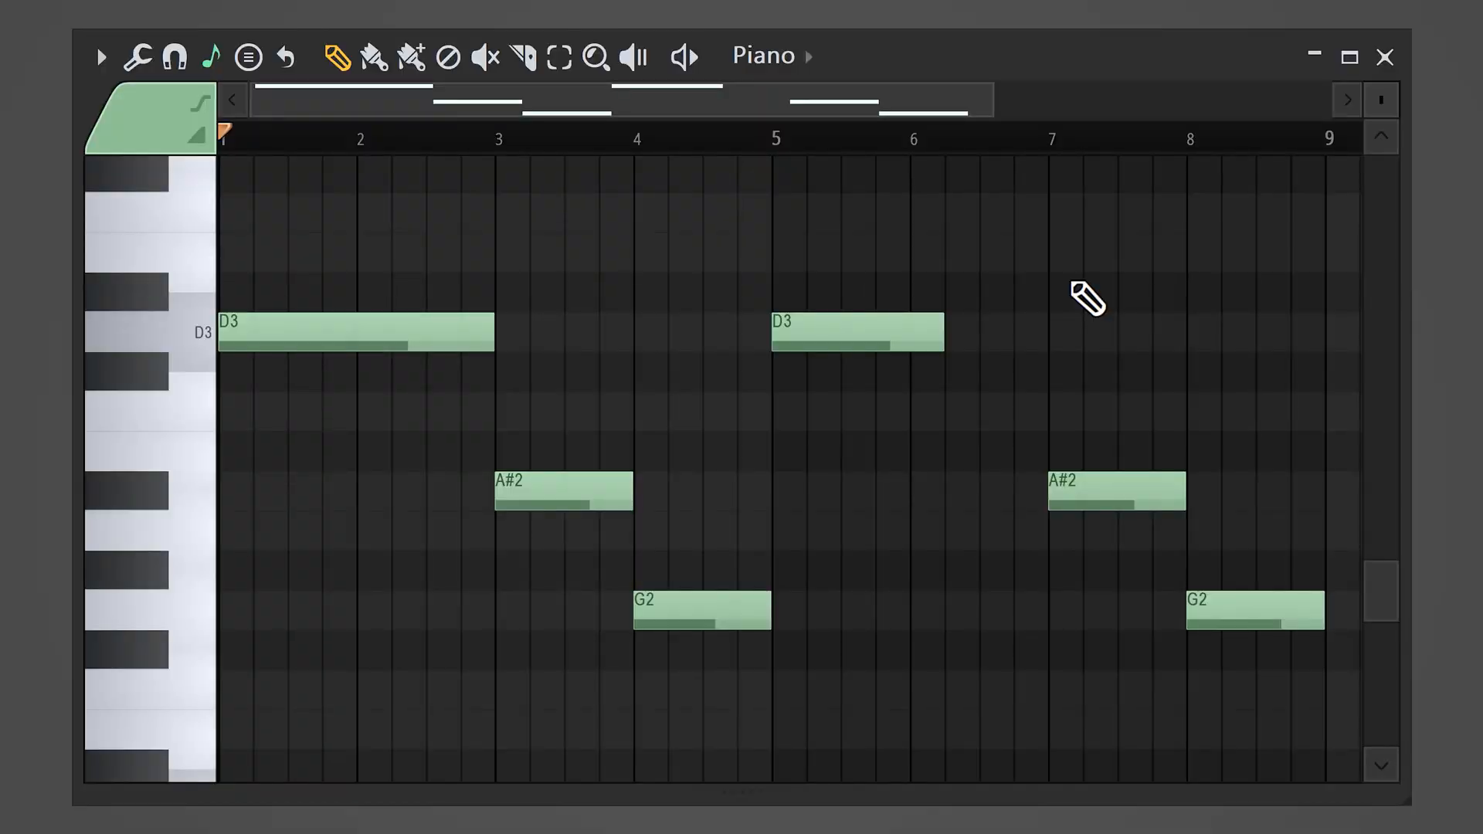
pyautogui.press('space')
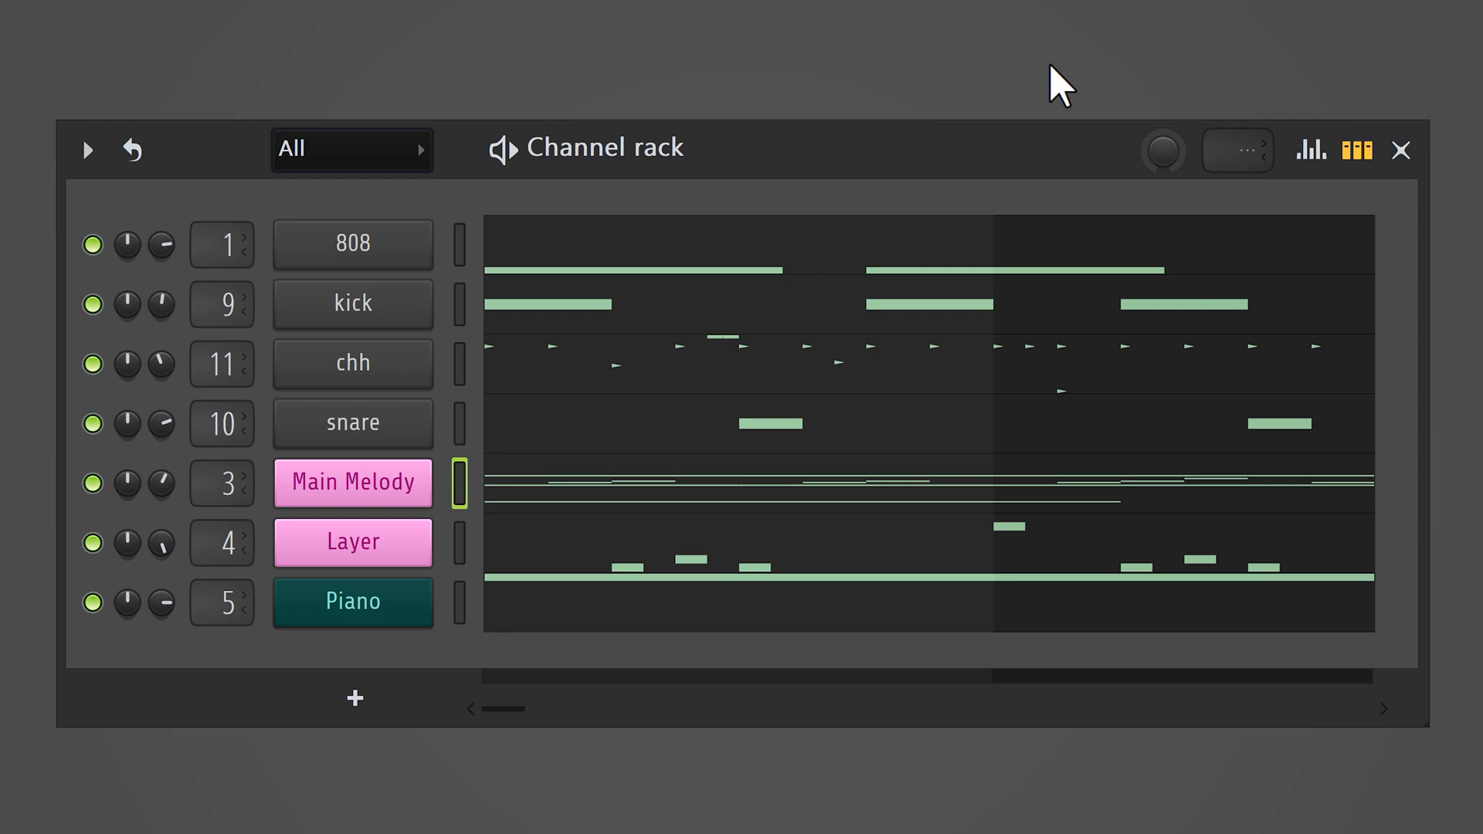
pyautogui.press('space')
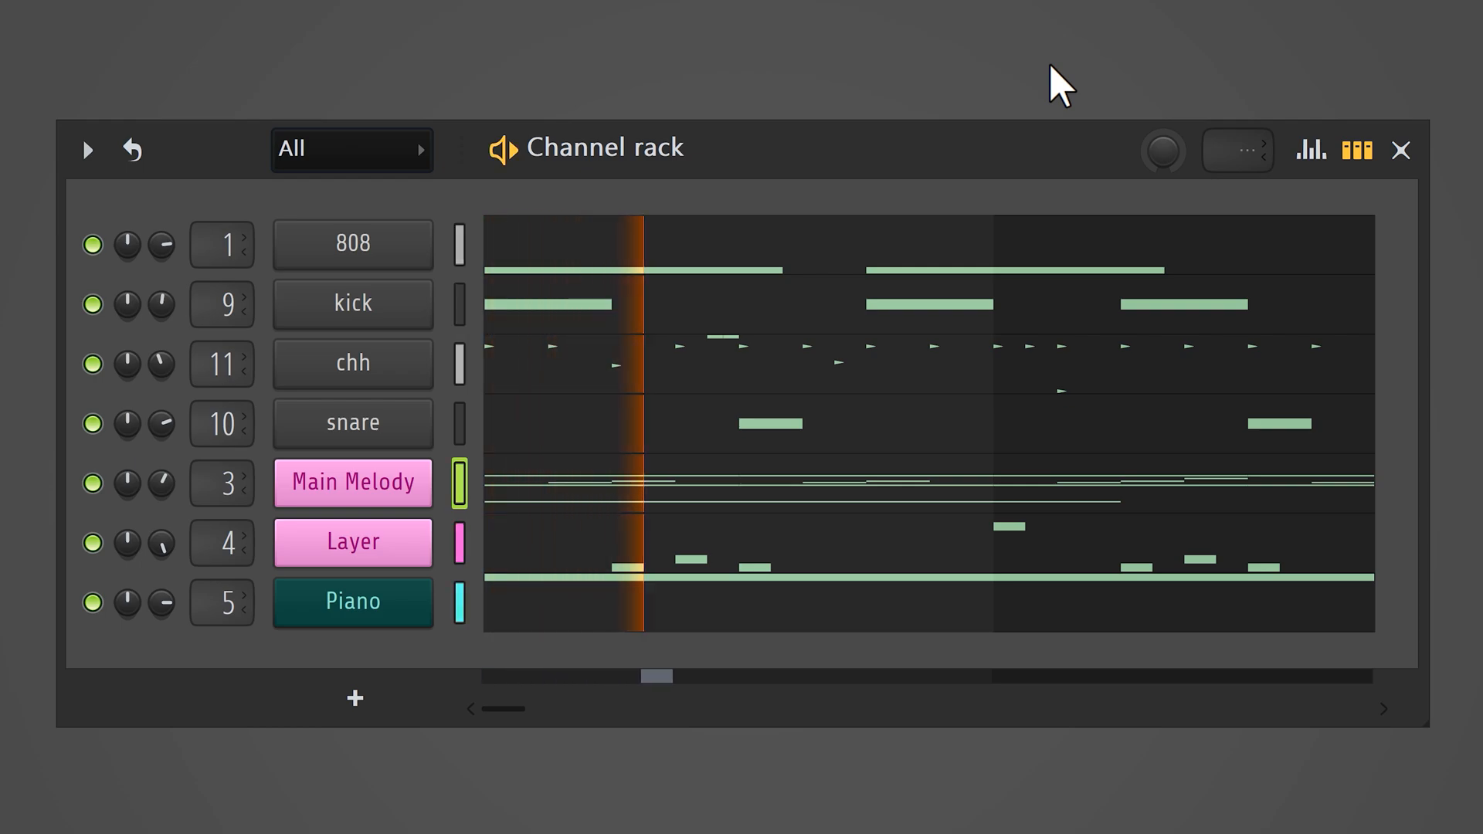